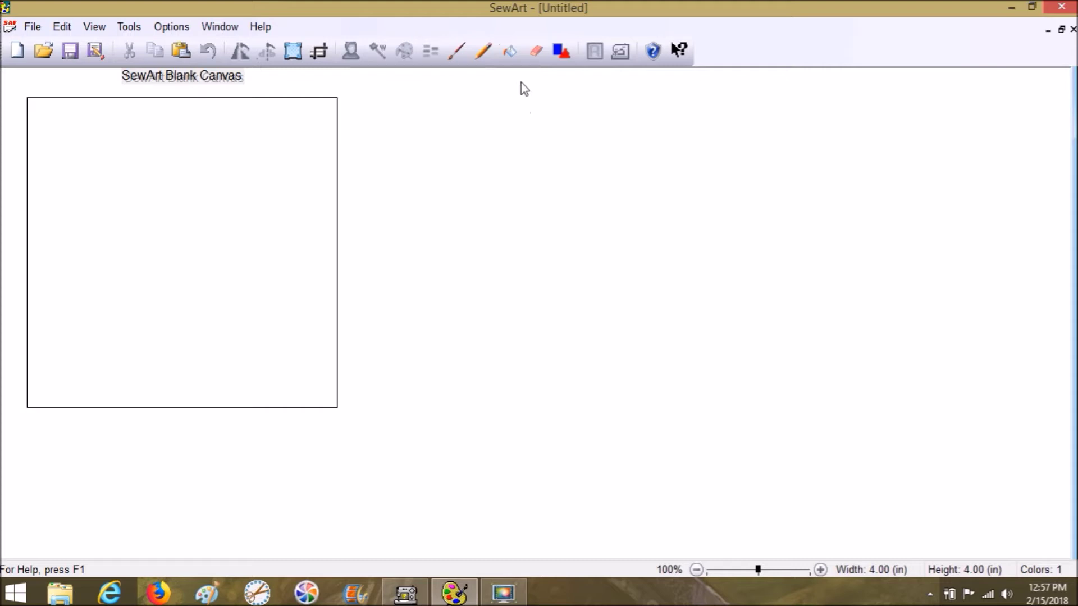
Enter Add Shapes Mode to show the ready-made shapes and the colour palette bar
left_click(562, 52)
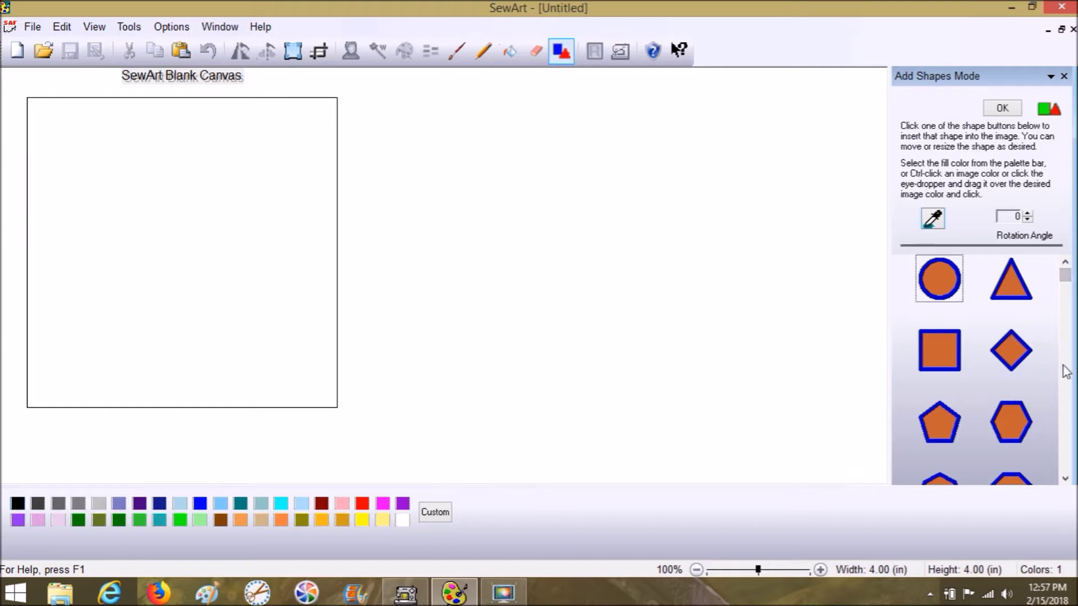
Insert a heart from the shapes list, enlarge it to fill the canvas, colour it magenta, and exit Shapes
left_click(1065, 479)
left_click(1065, 479)
left_click(1065, 479)
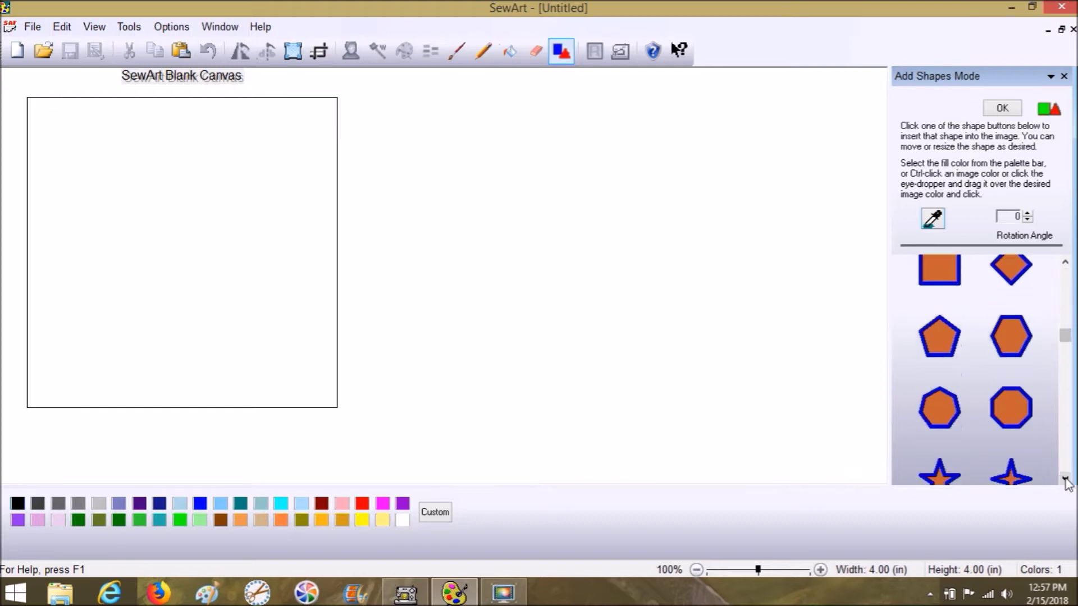
left_click(1065, 479)
left_click(1065, 479)
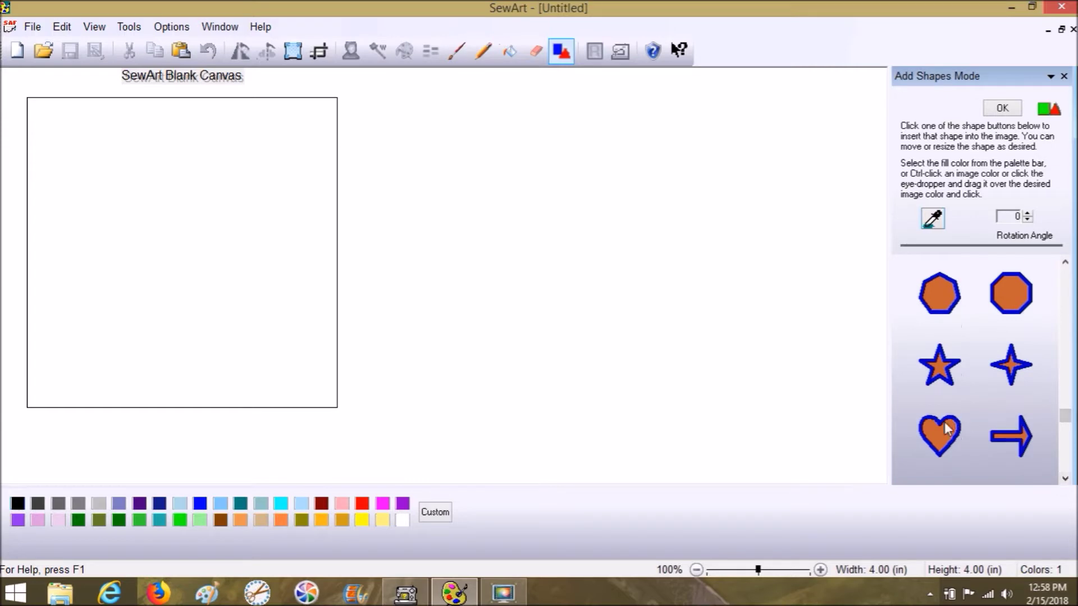
left_click(947, 430)
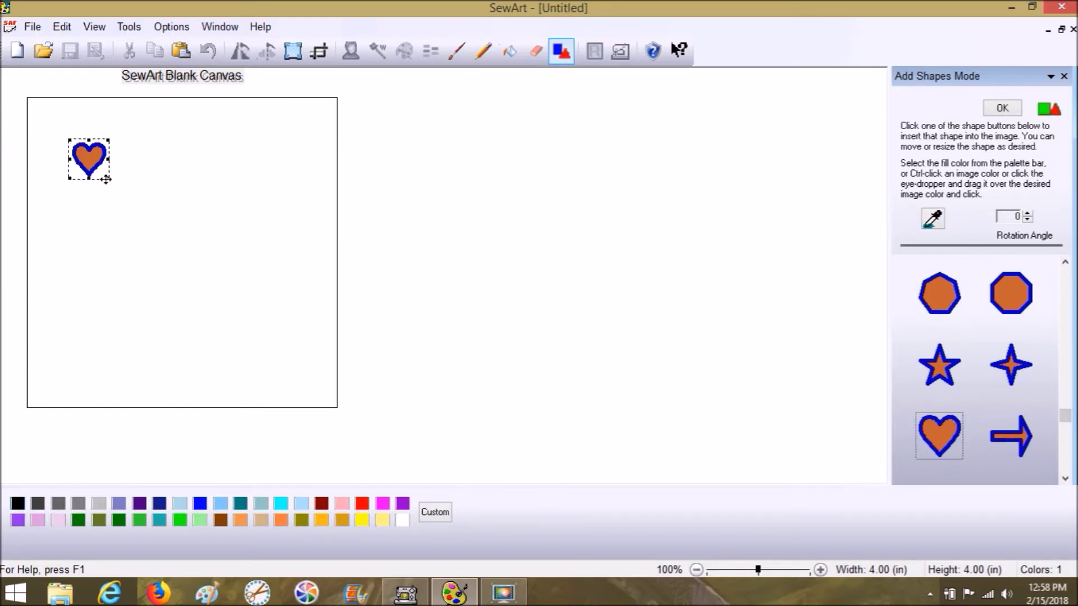
left_click_drag(108, 178, 315, 387)
left_click(382, 503)
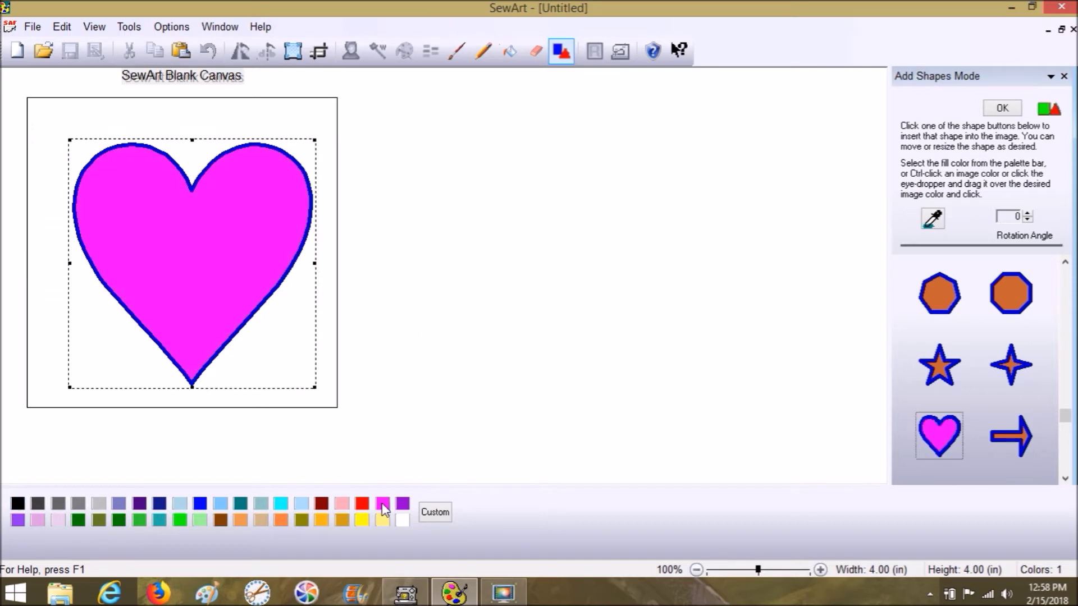
left_click(313, 119)
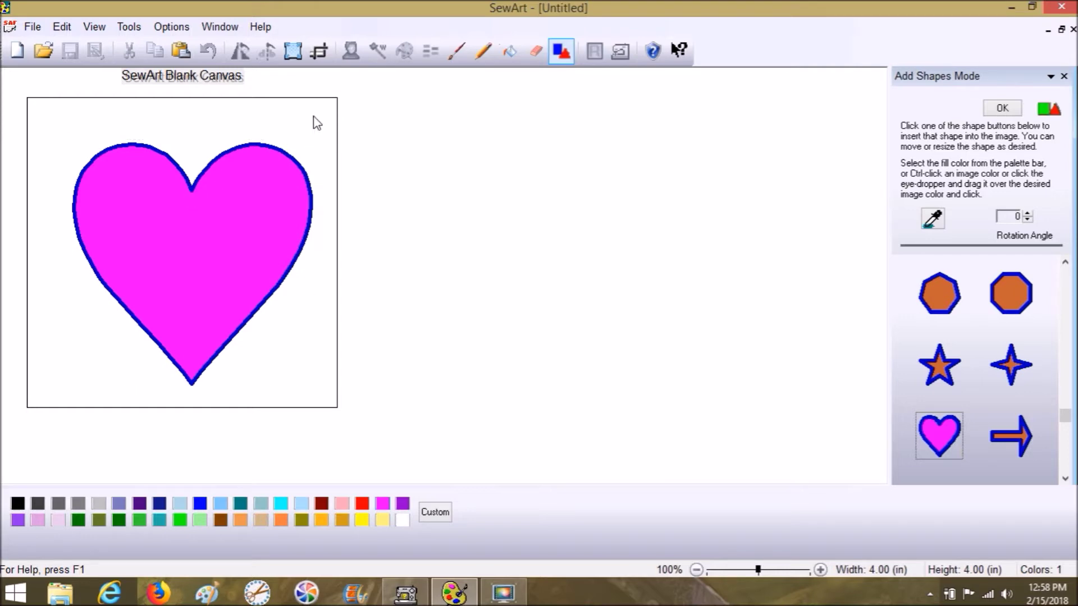
left_click(570, 59)
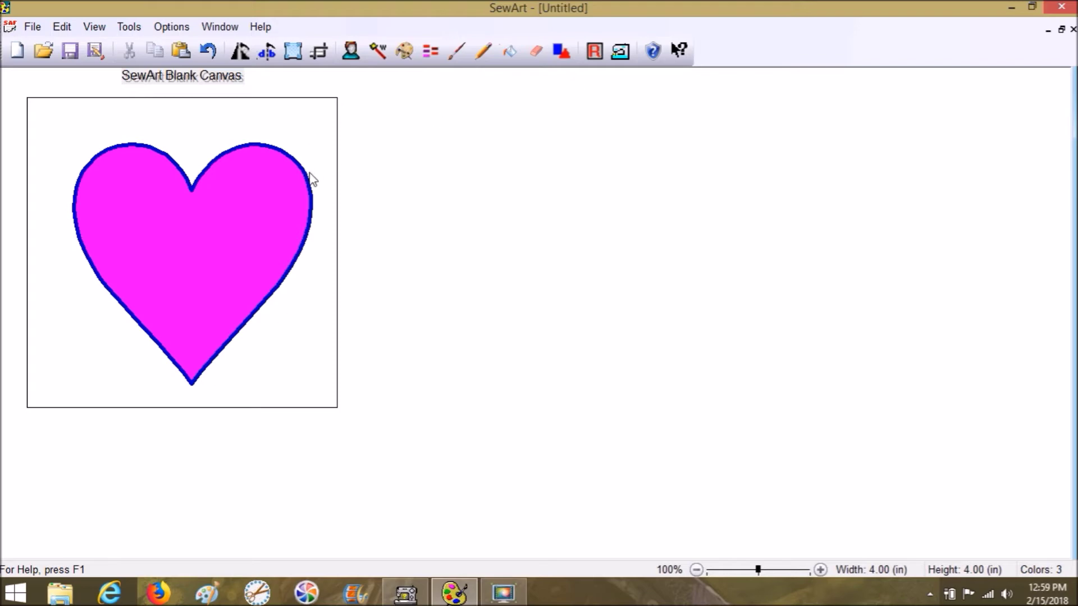
left_click(404, 51)
Reduce the image to 3 colours and enter Stitch Mode with Fill stitches
left_click(612, 257)
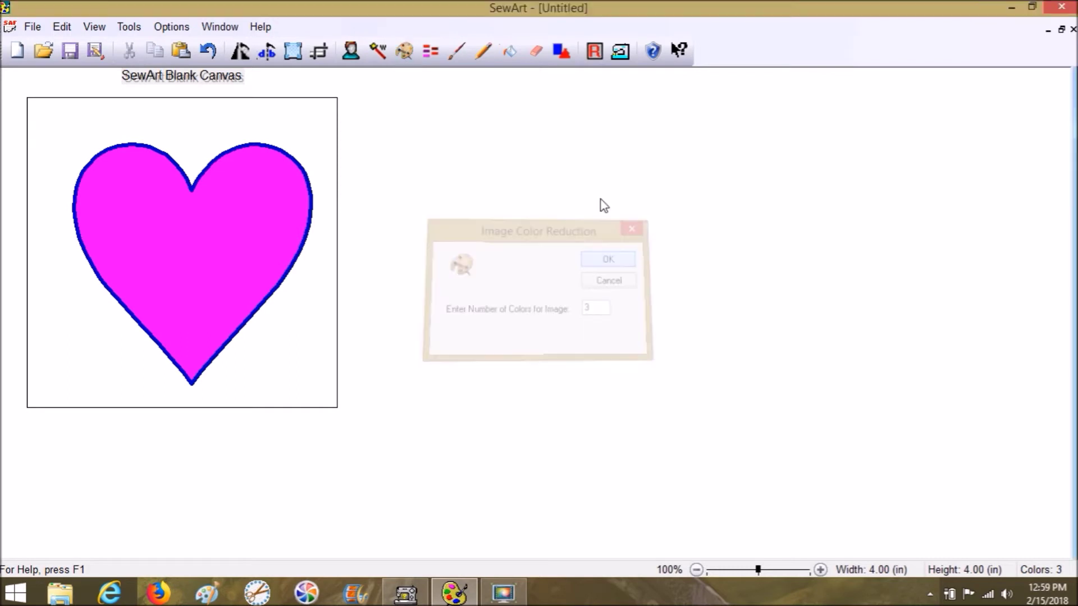
left_click(629, 54)
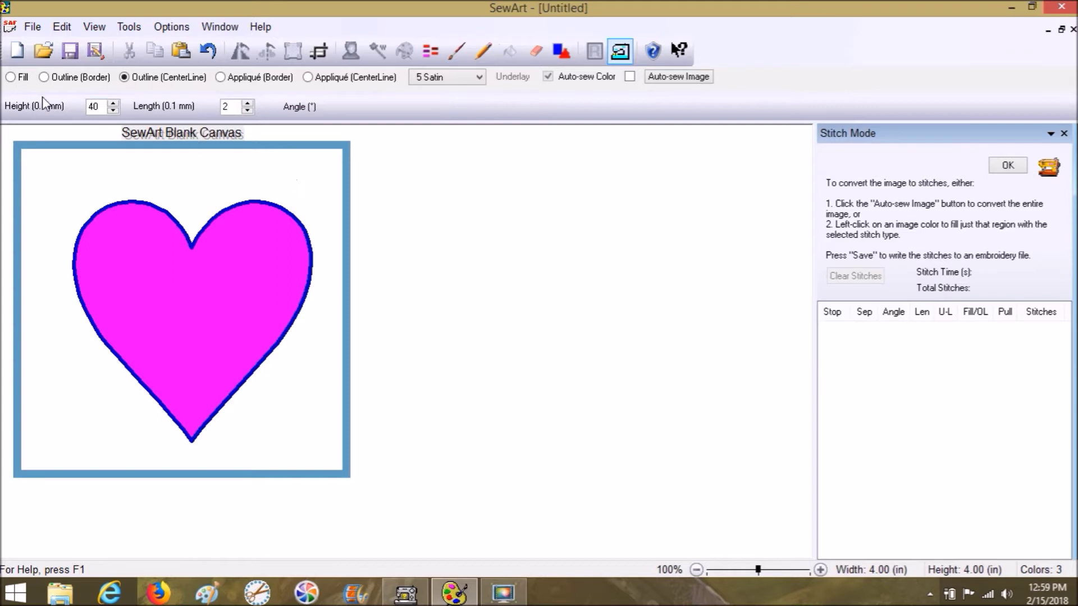
left_click(12, 78)
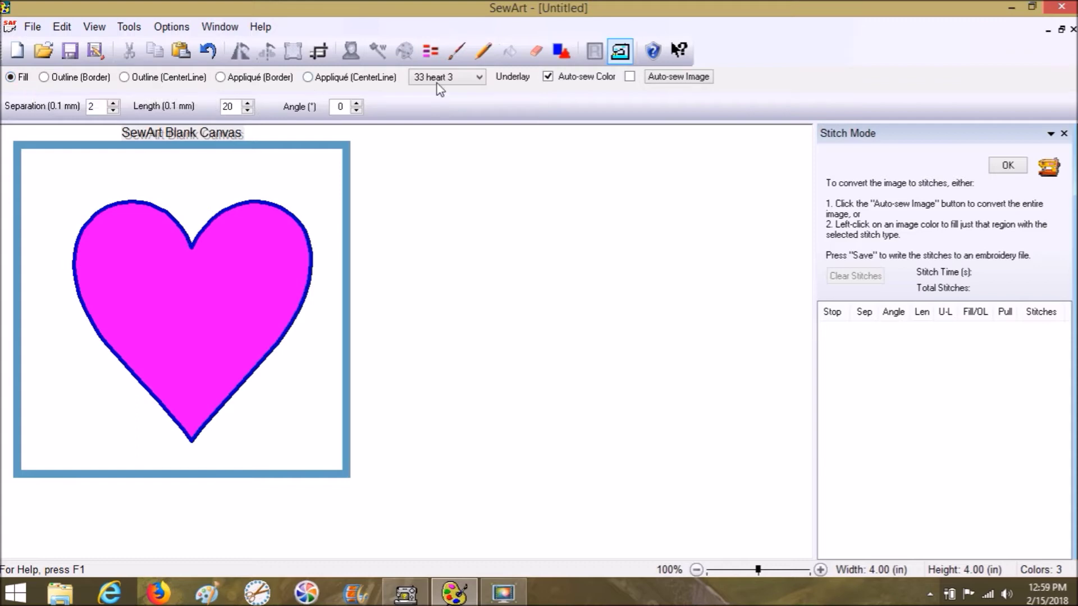
Choose the 19 Default1 fill pattern
left_click(464, 79)
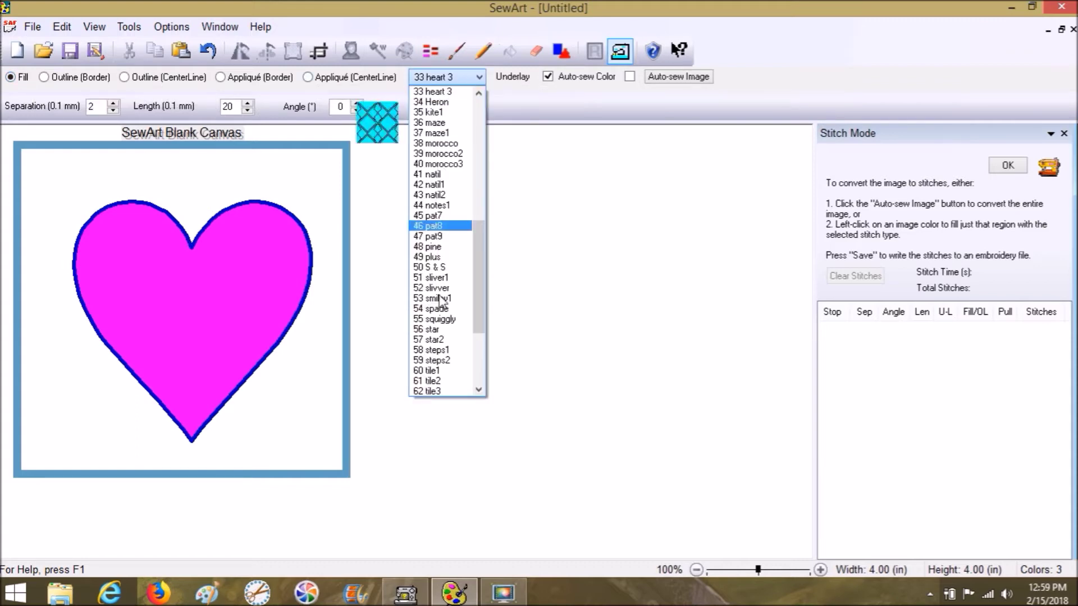
left_click_drag(478, 306, 475, 185)
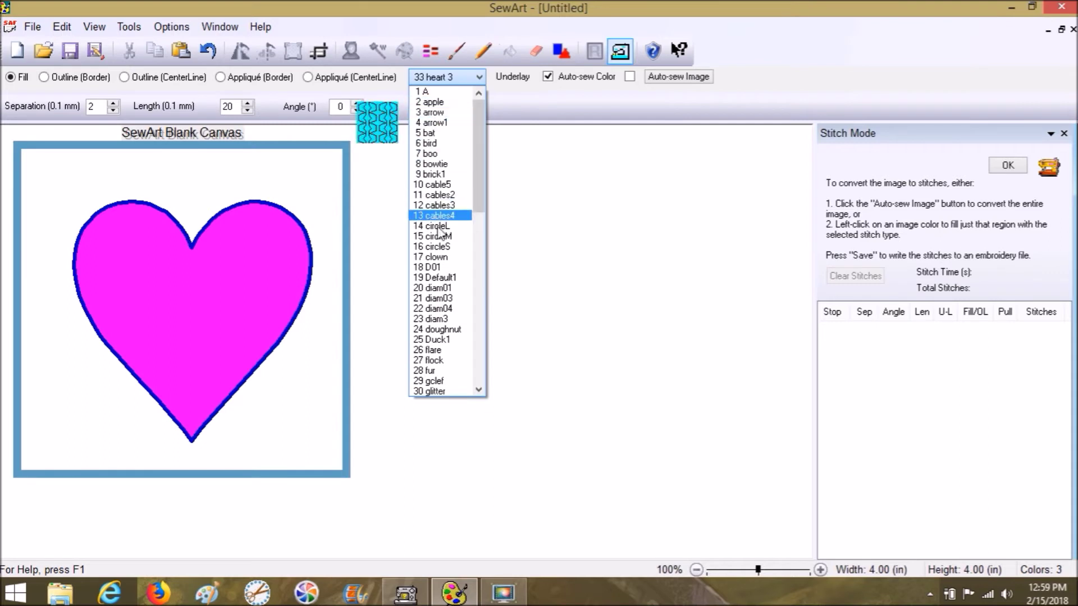
left_click(440, 277)
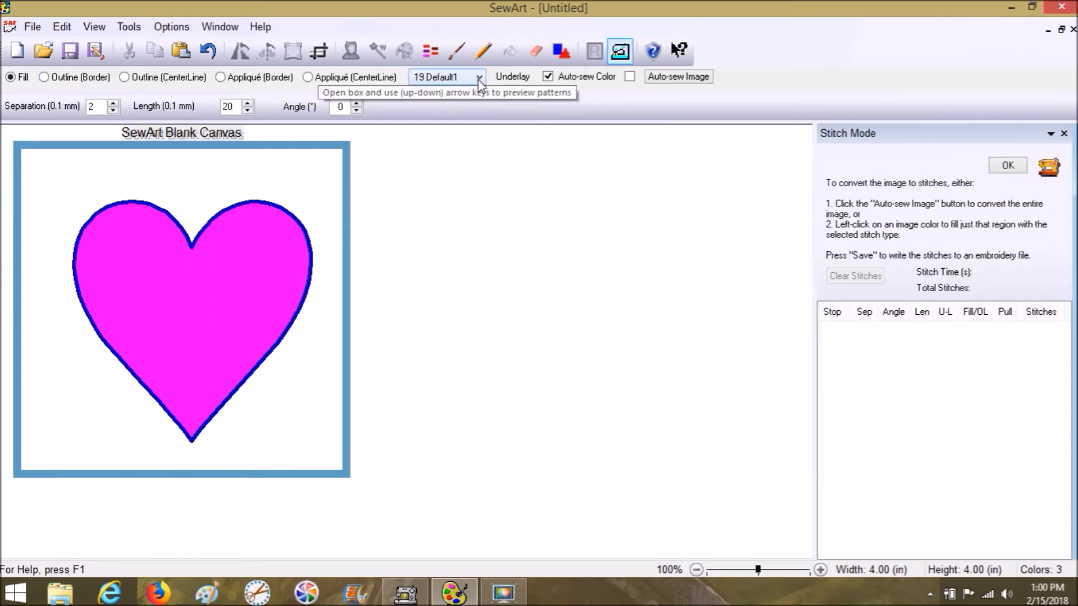
Switch to Outline (Border) with 1 Running stitch, height 14 and length 4
left_click(60, 82)
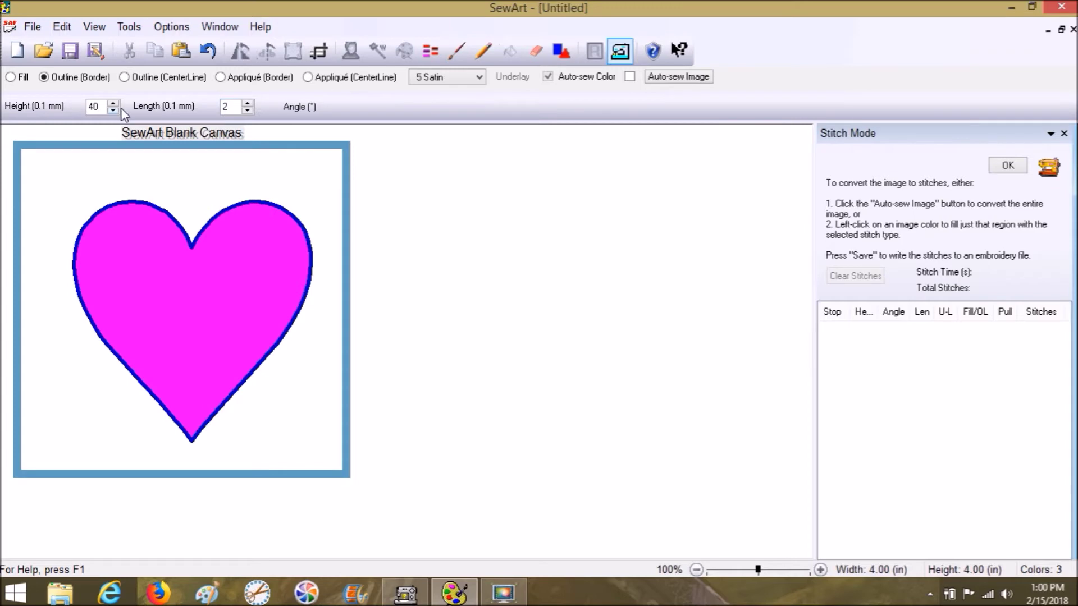
left_click(478, 77)
left_click(433, 89)
type("14")
key("Tab")
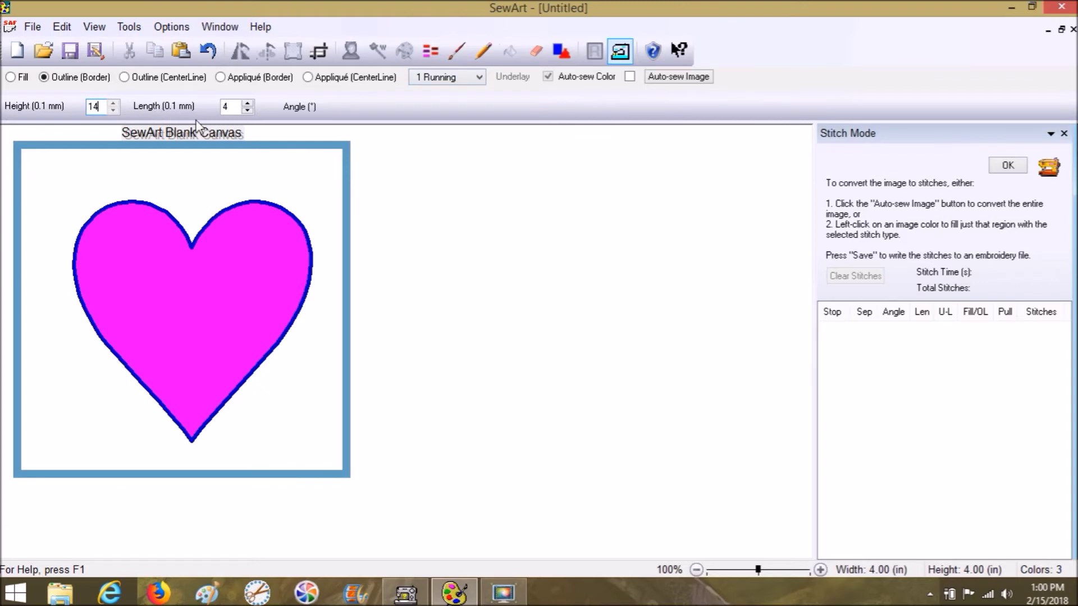
left_click(437, 77)
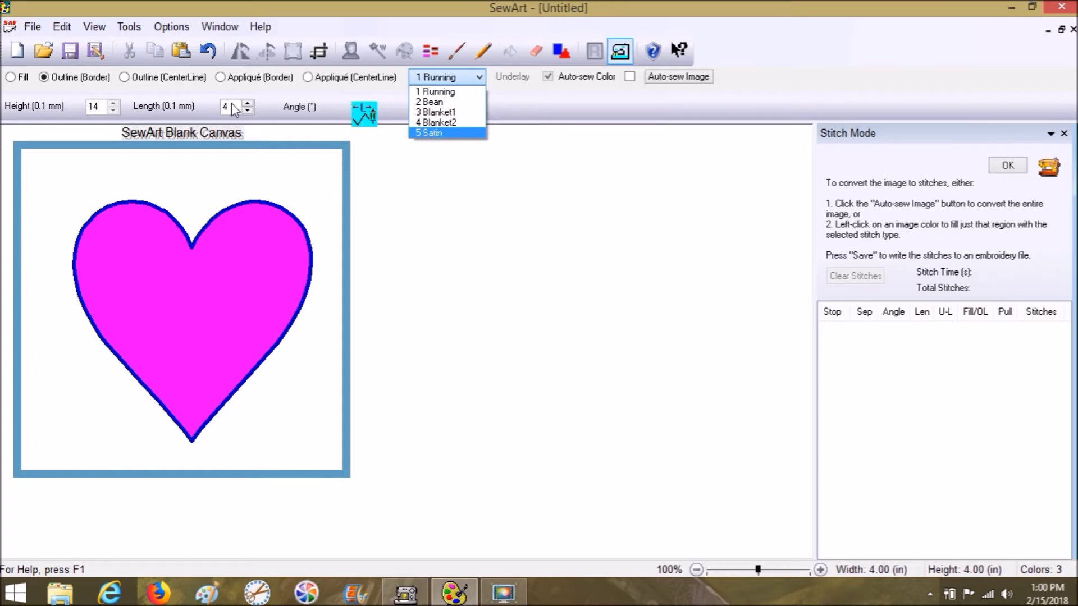
Set the border stitch to 5 Satin with height 40 and length 2
left_click(427, 133)
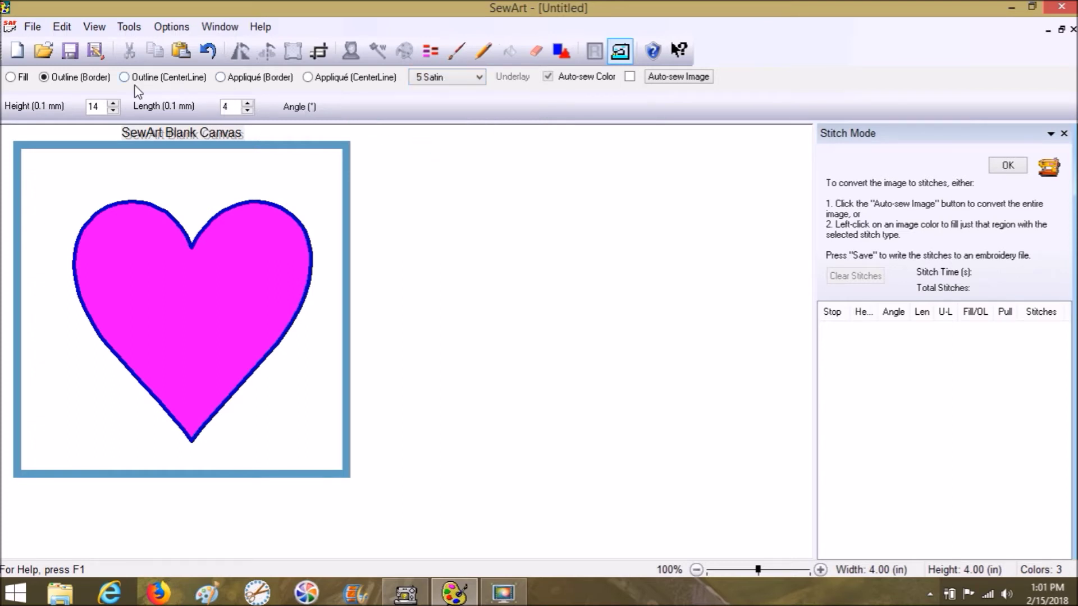
left_click(108, 107)
key("BackSpace")
key("BackSpace")
type("4")
double_click(236, 106)
Zoom to 300% and stitch the heart's blue outline in satin
left_click(793, 570)
left_click(793, 571)
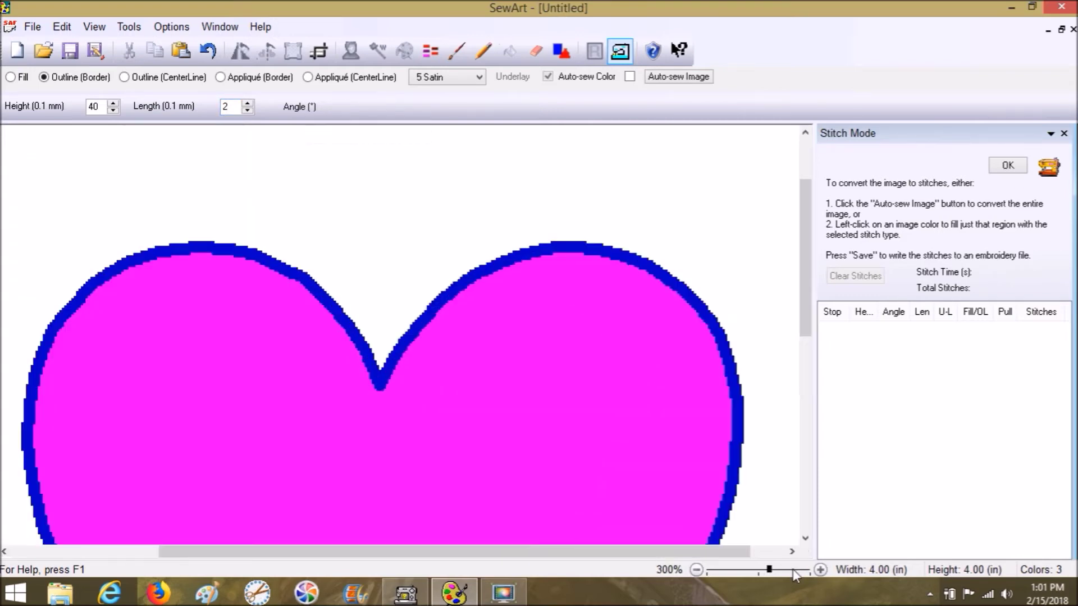
left_click(563, 247)
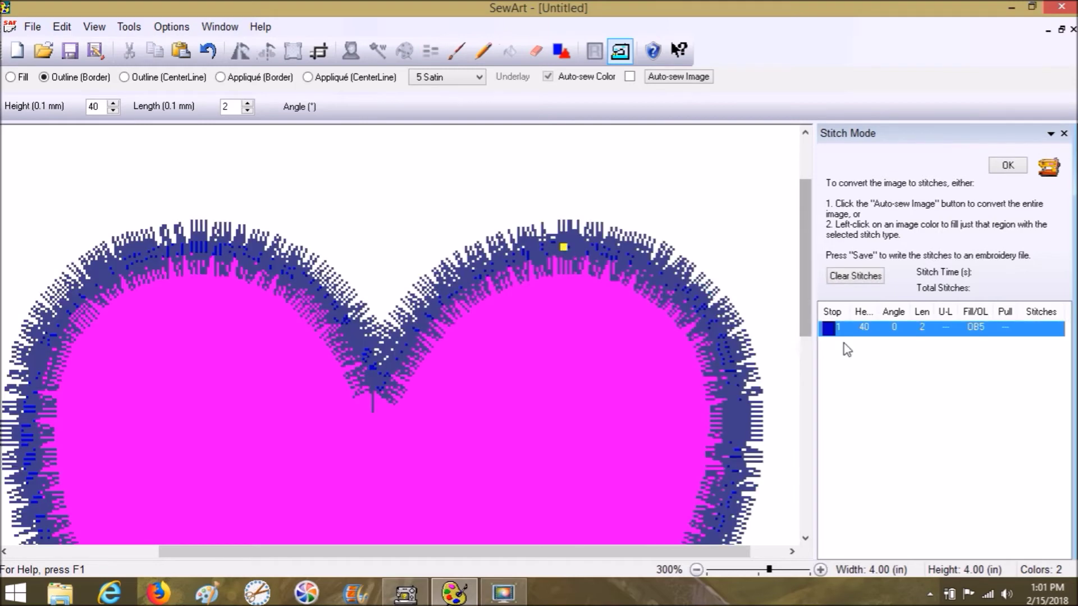
Change the satin stitch height from 40 to 10
right_click(833, 333)
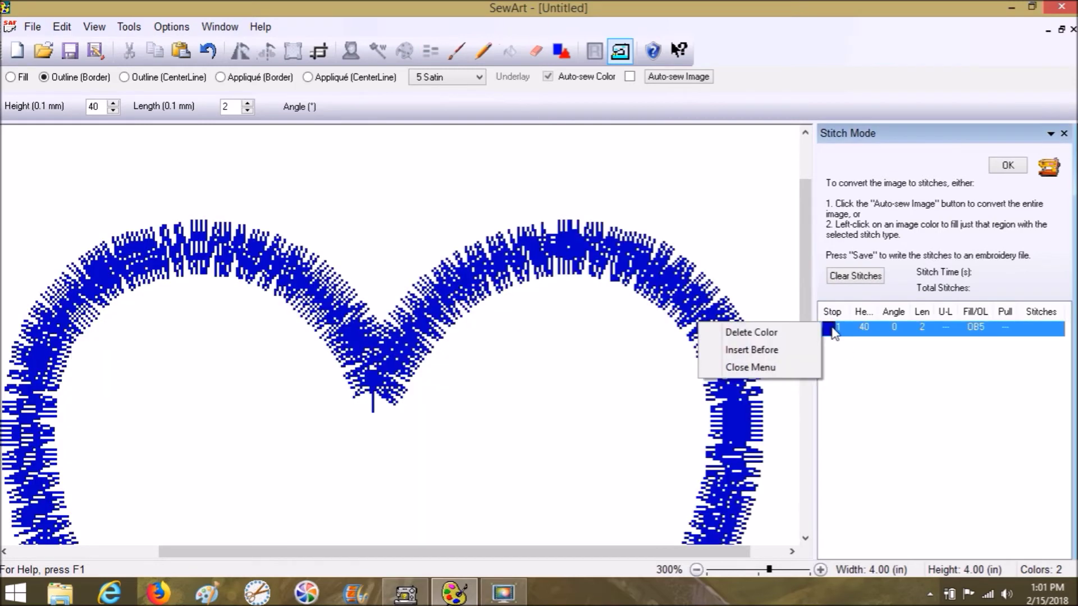
left_click(793, 368)
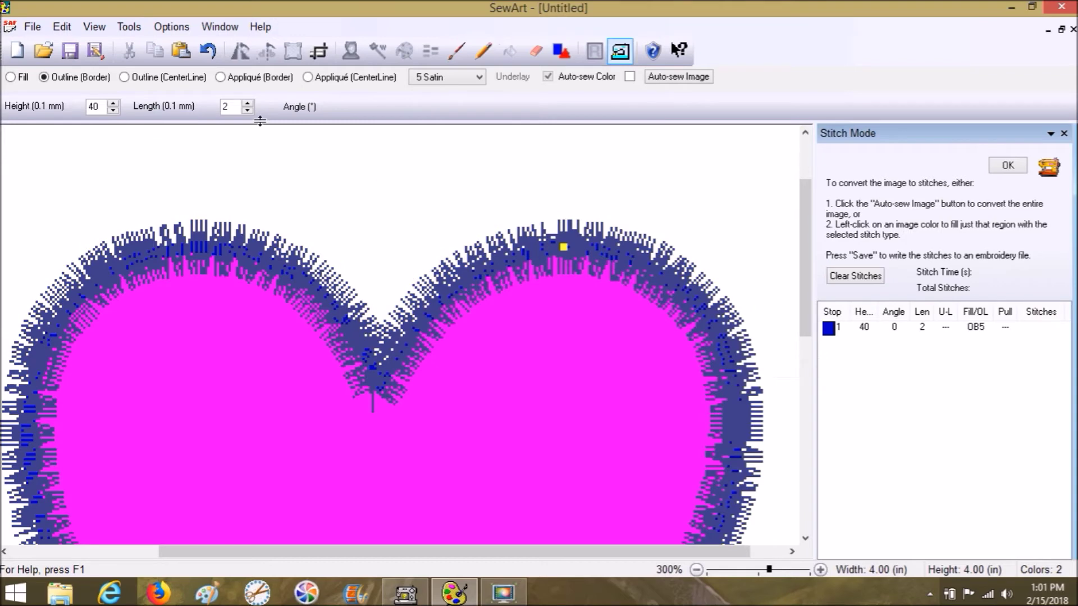
left_click(94, 108)
left_click_drag(102, 110, 77, 108)
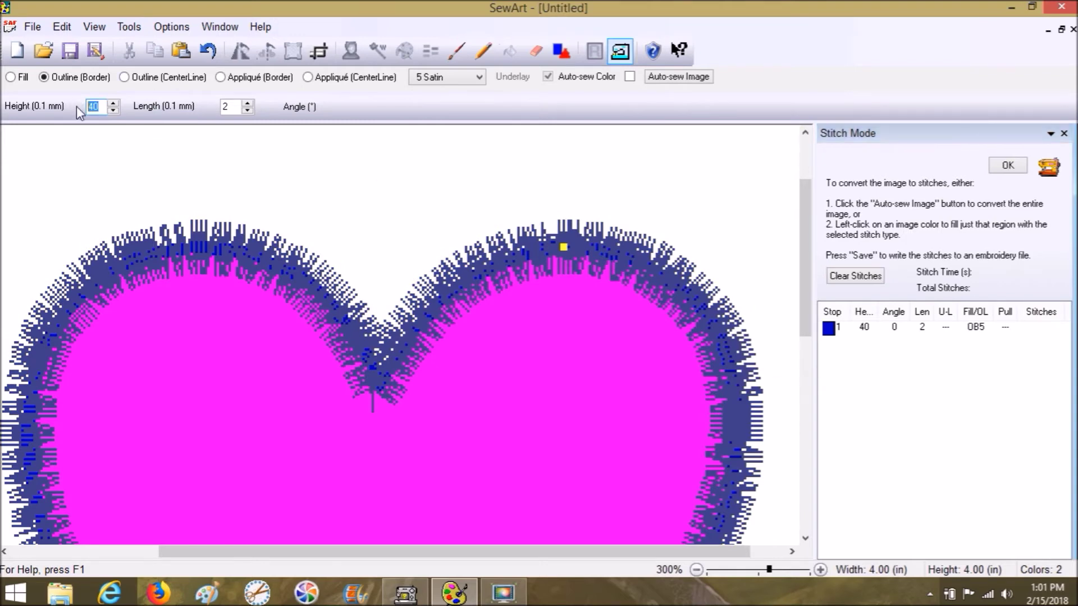
type("10")
Clear the outline stitches, restitch the outline at height 10, and zoom to 500%
left_click(865, 277)
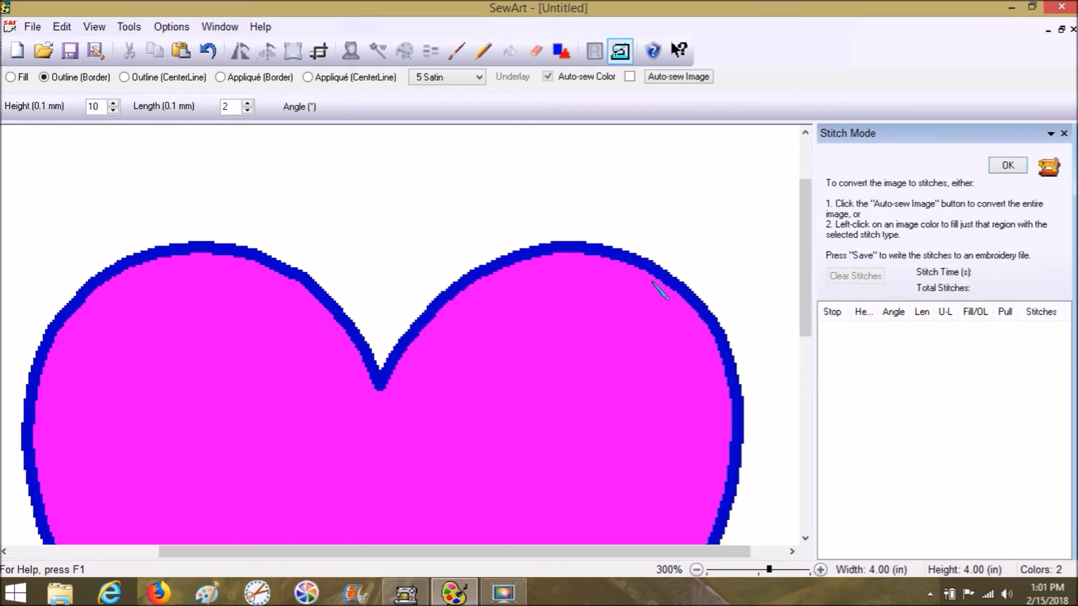
left_click(565, 247)
left_click(791, 570)
left_click(791, 570)
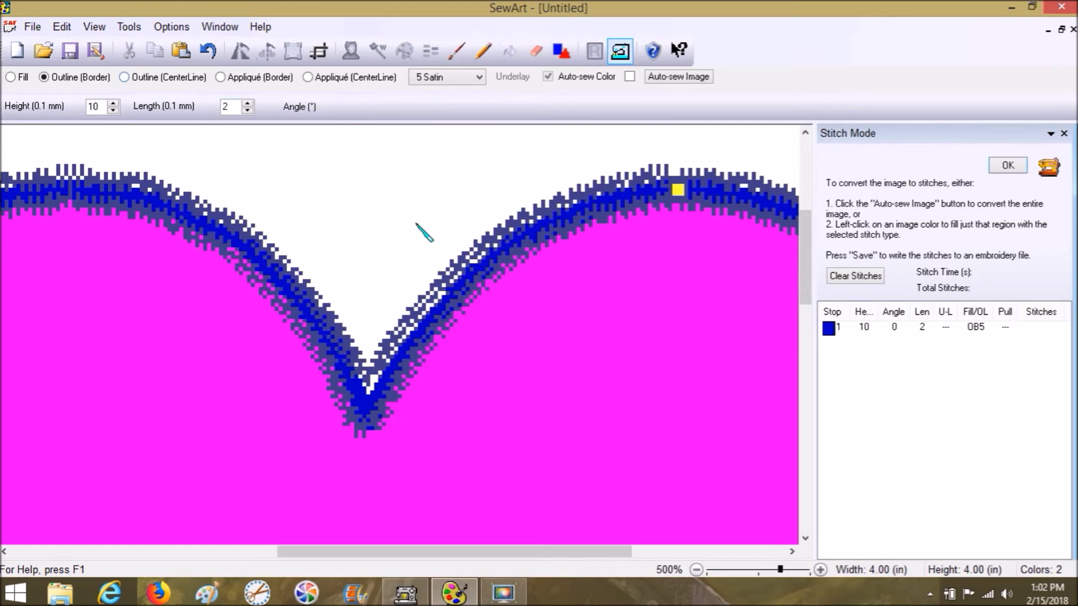
Clear the outline stitches and zoom back out
left_click(842, 283)
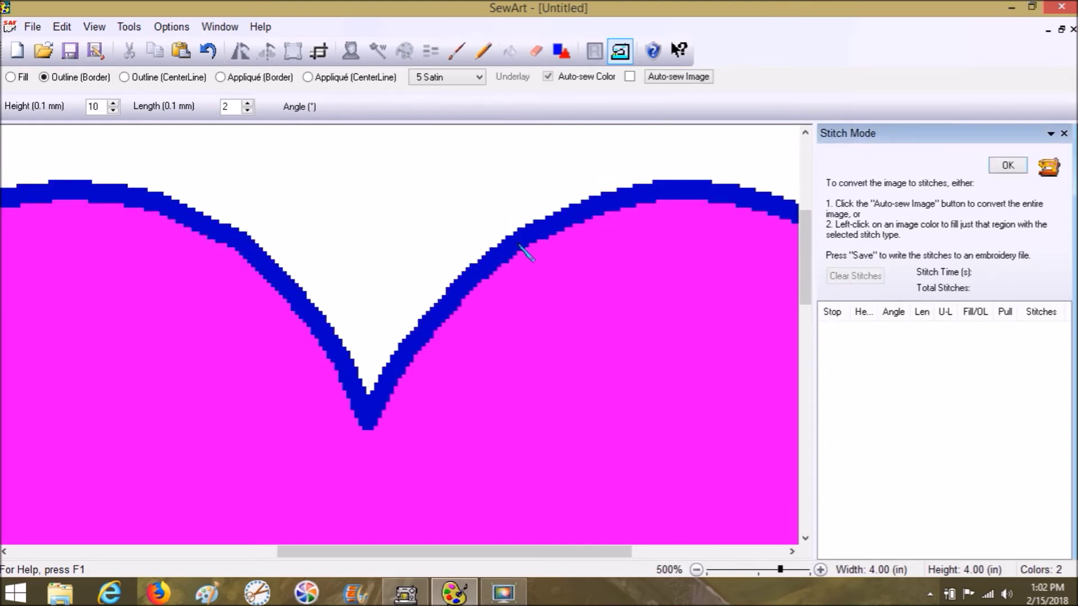
left_click(807, 539)
left_click_drag(780, 569, 766, 570)
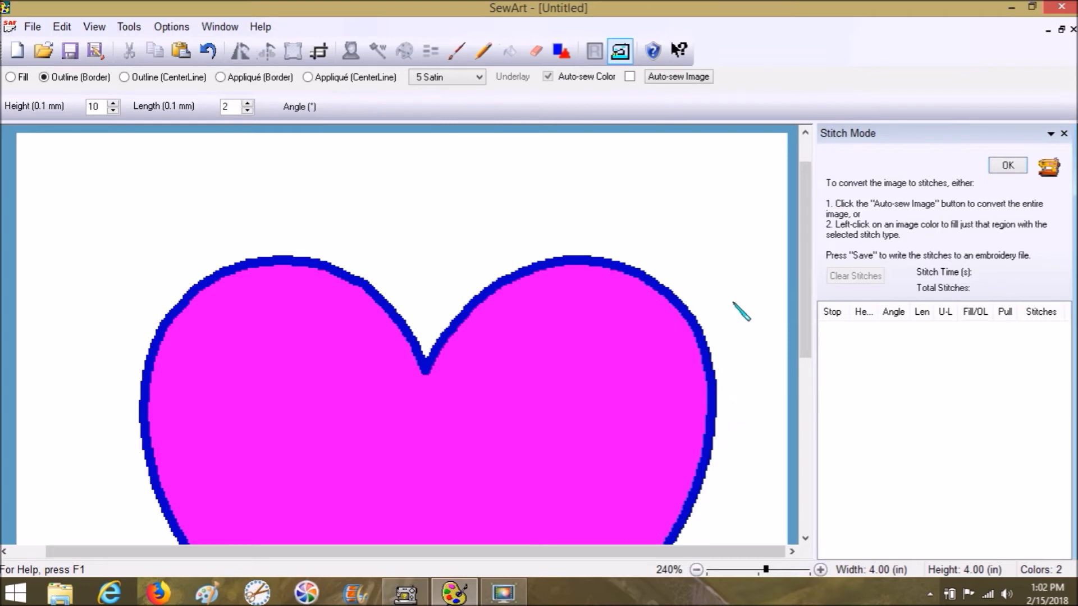
Use Outline (CenterLine) satin stitching with a stitch height of 25
double_click(98, 106)
type("25")
left_click(162, 79)
left_click_drag(100, 106, 56, 110)
left_click(582, 263)
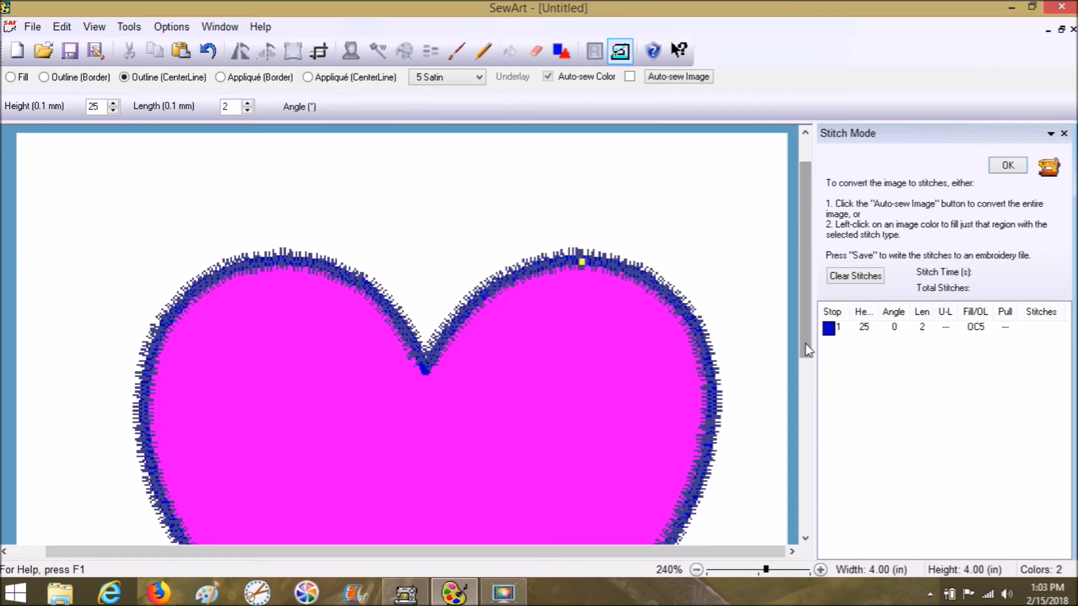
left_click_drag(808, 349, 824, 525)
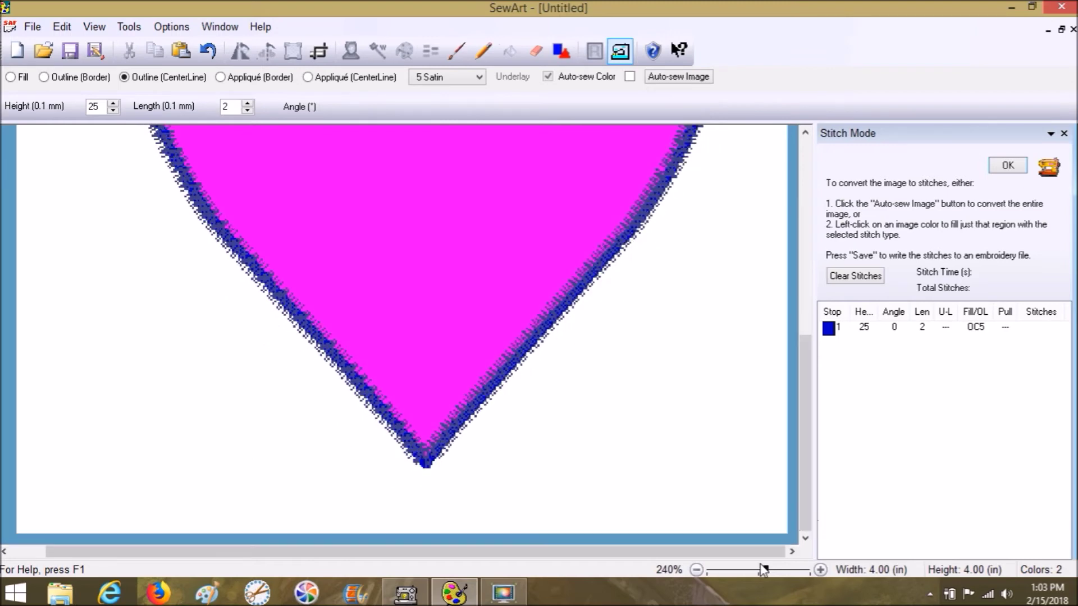
left_click(789, 571)
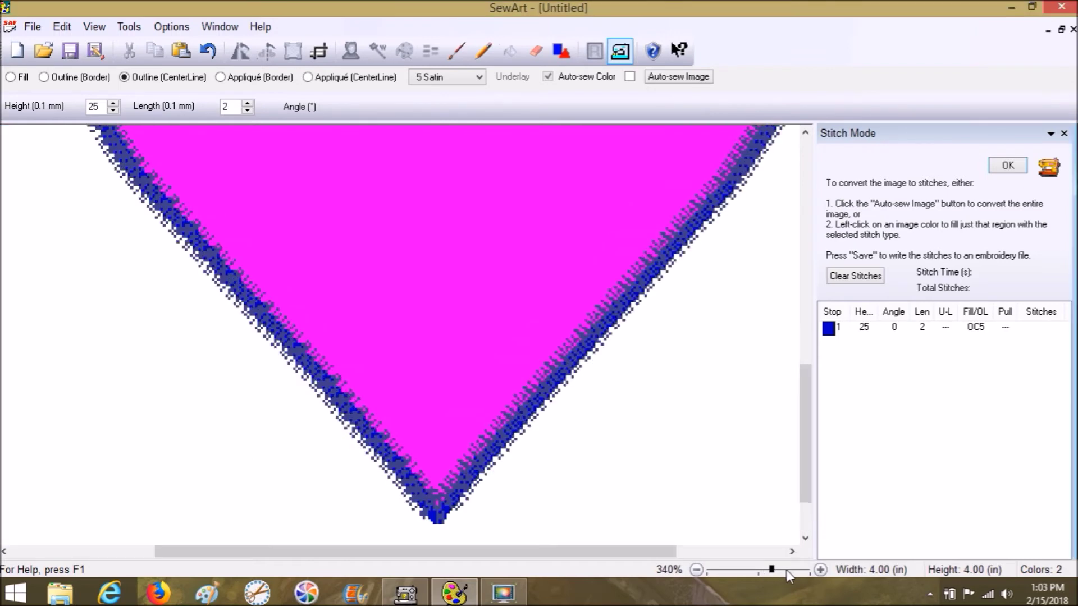
left_click(789, 571)
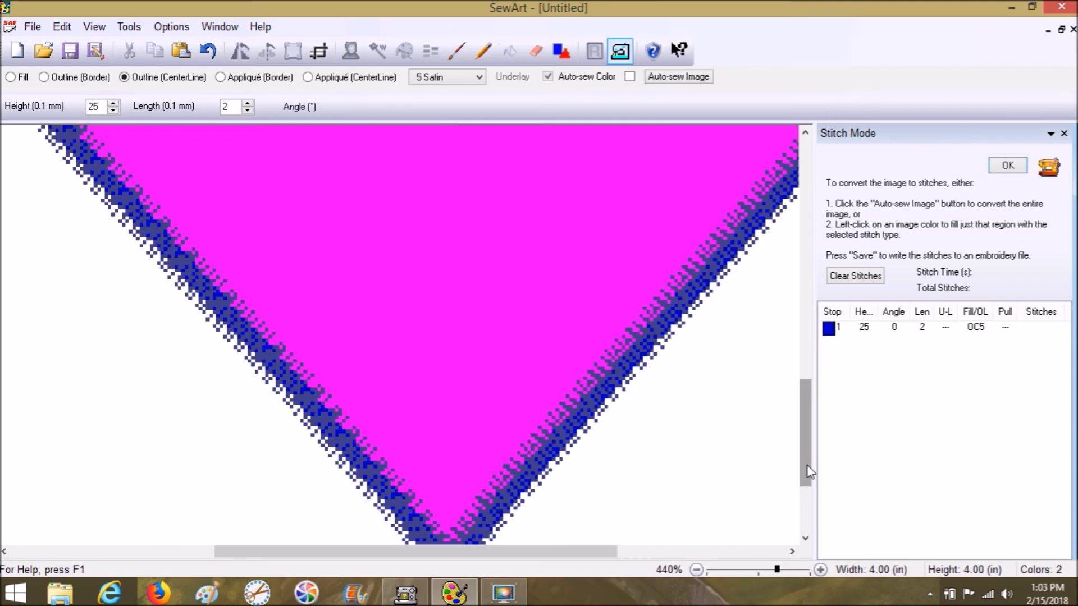
left_click_drag(812, 477, 813, 509)
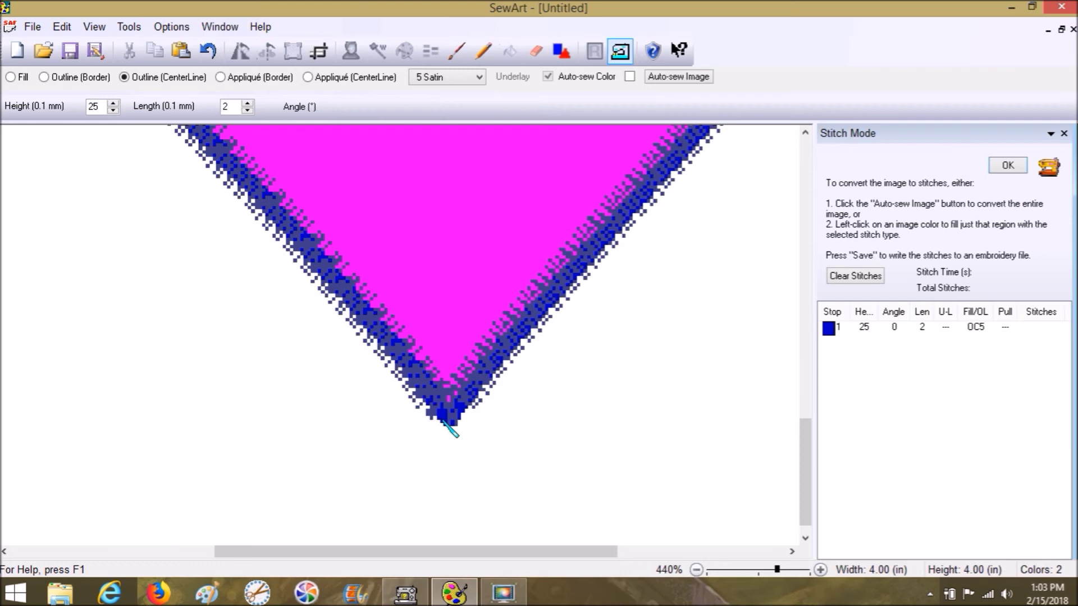
mouse_move(504, 600)
left_click_drag(805, 460, 819, 239)
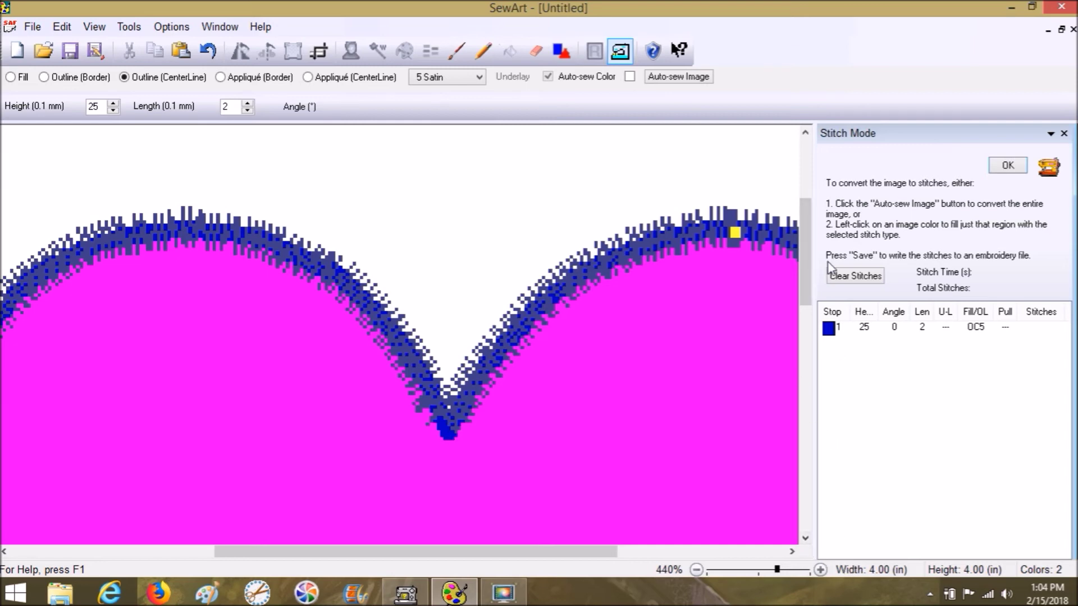
left_click(755, 571)
left_click(741, 571)
left_click(741, 571)
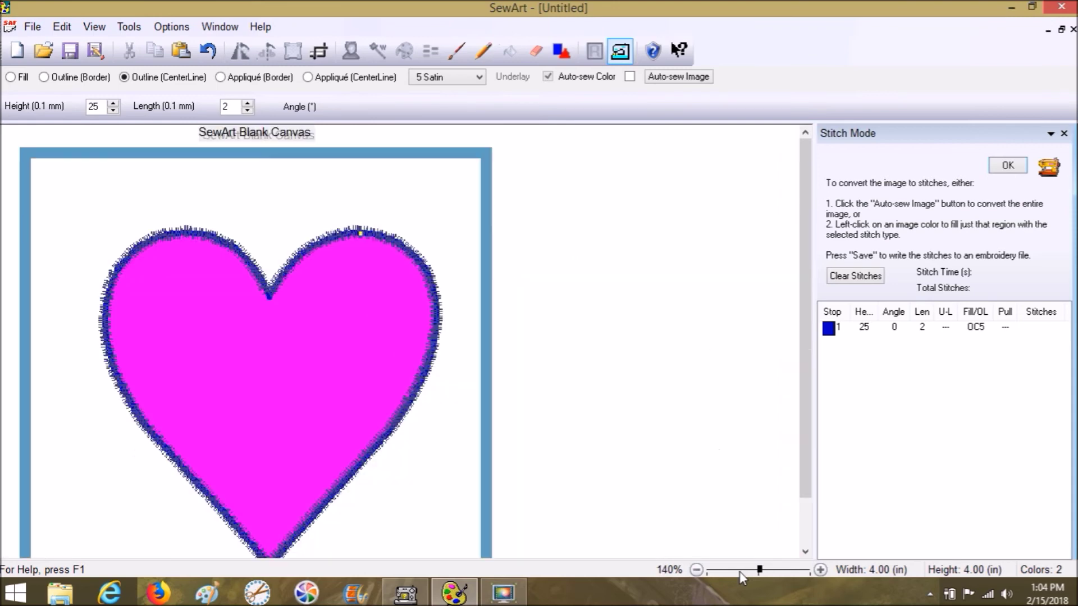
left_click(740, 570)
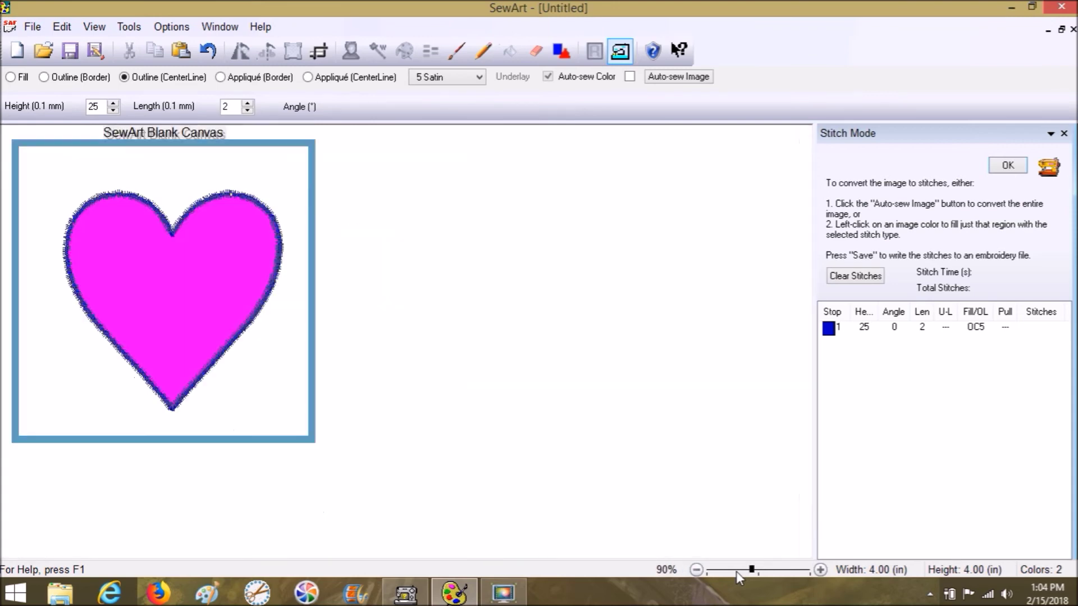
left_click(785, 571)
left_click(785, 571)
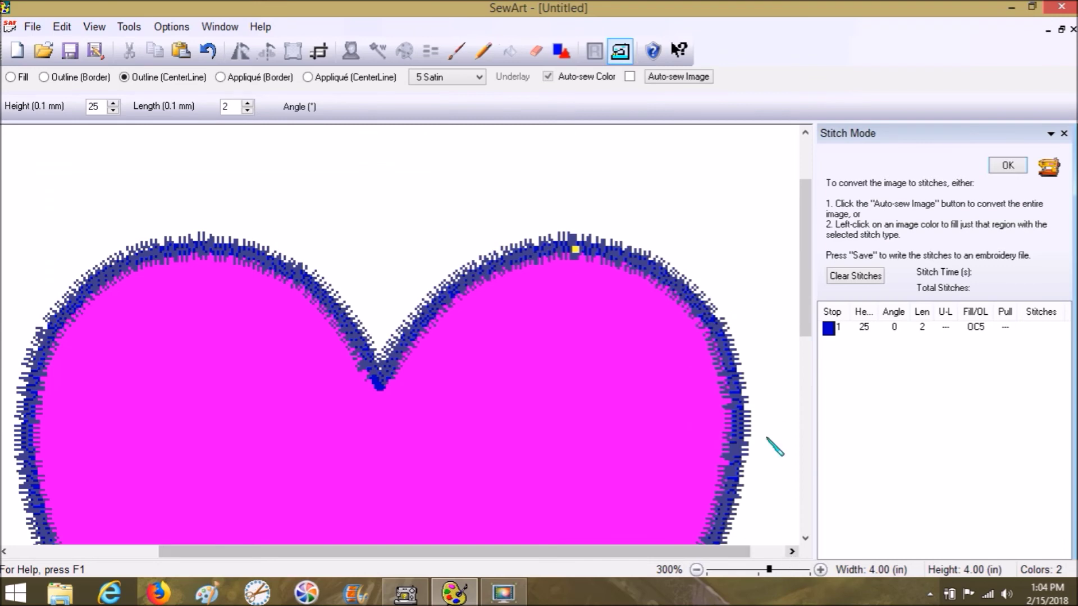
left_click_drag(808, 295, 825, 390)
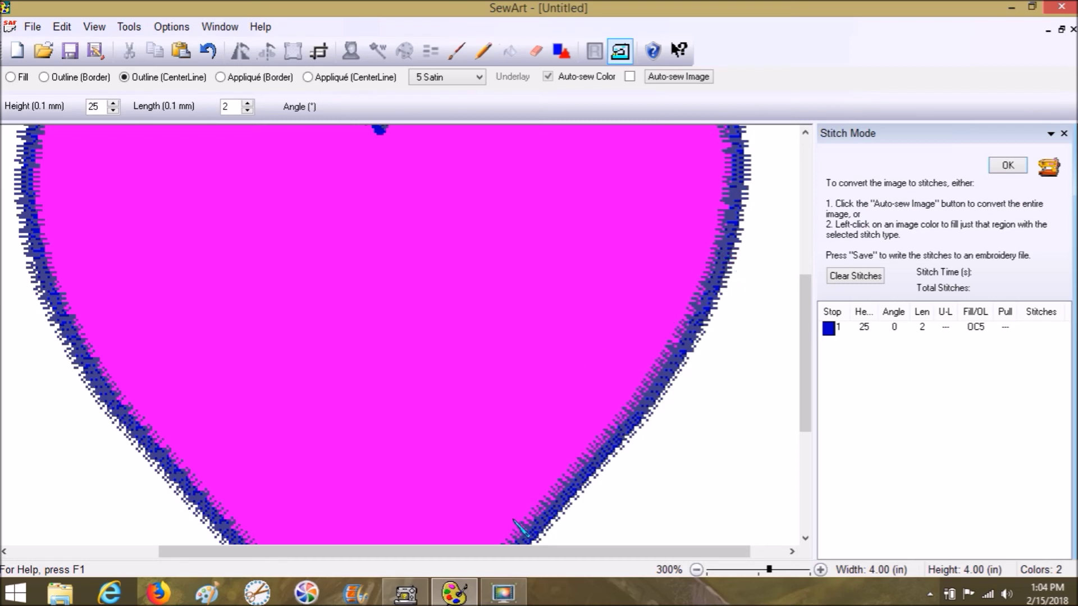
Skip the image save and save the design to the Desktop as Brother-format Purple Heart.pes
left_click(31, 26)
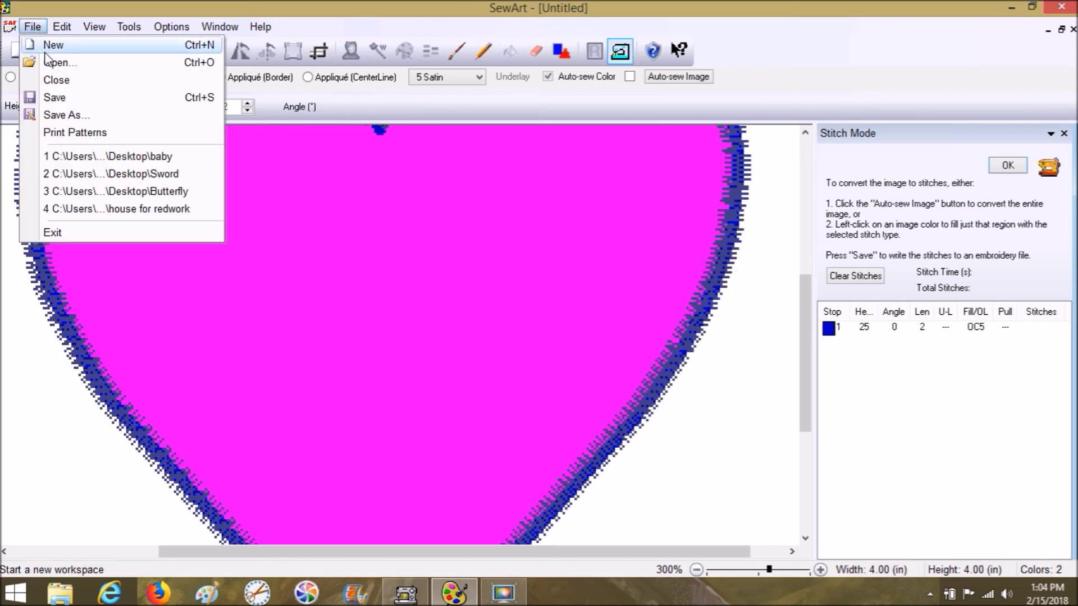
left_click(82, 118)
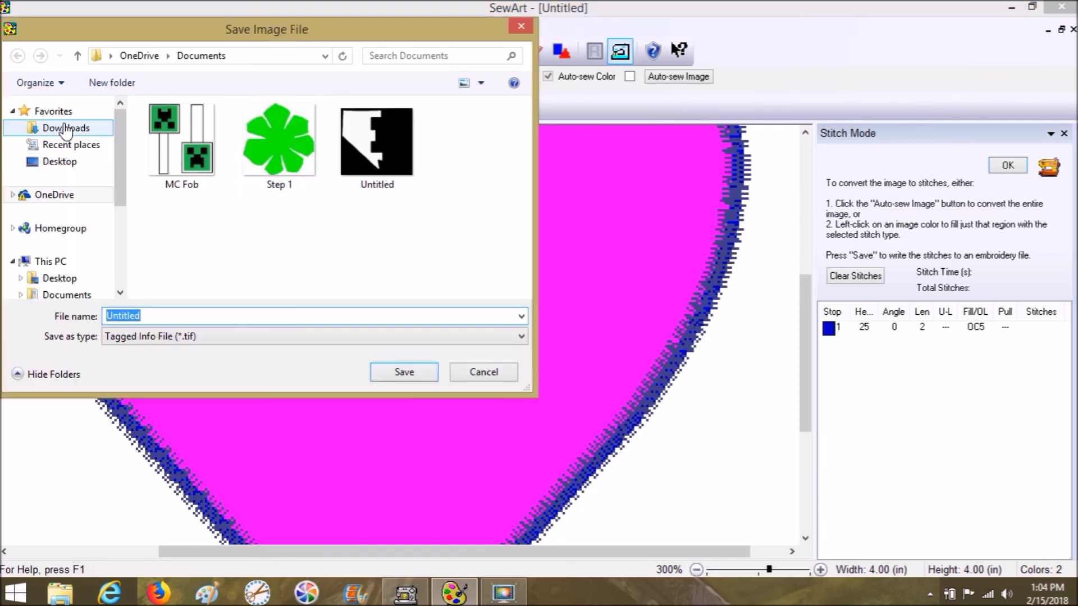
left_click(481, 375)
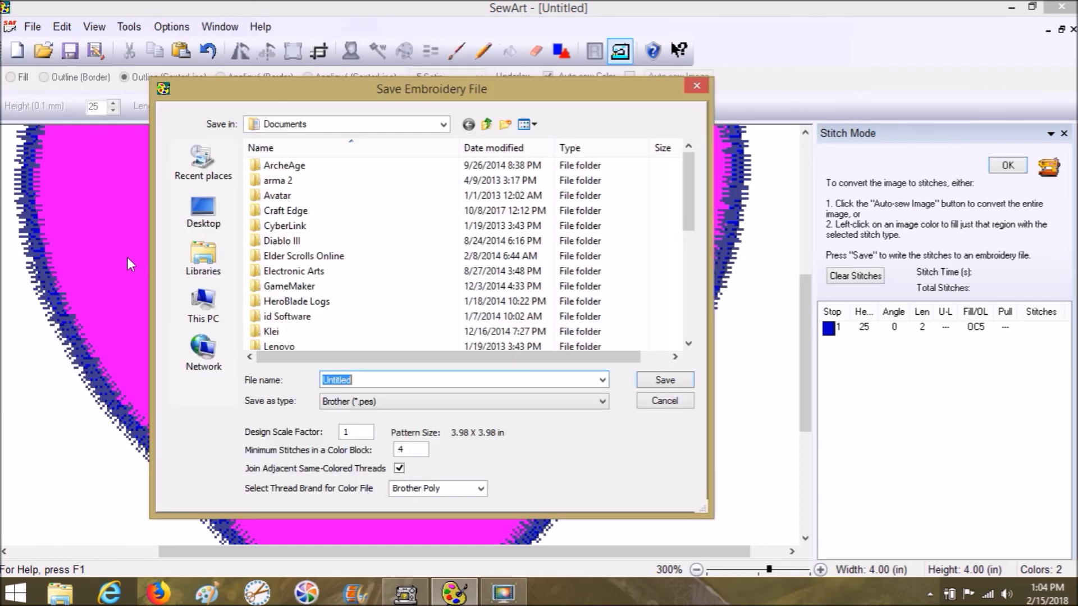
left_click(203, 212)
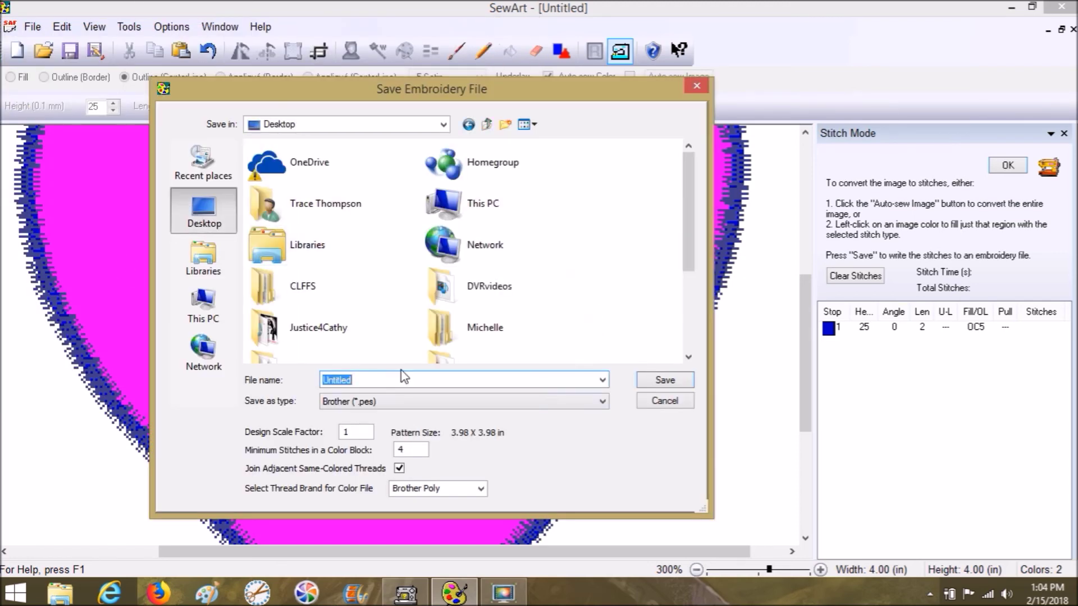
type("Purple Heart")
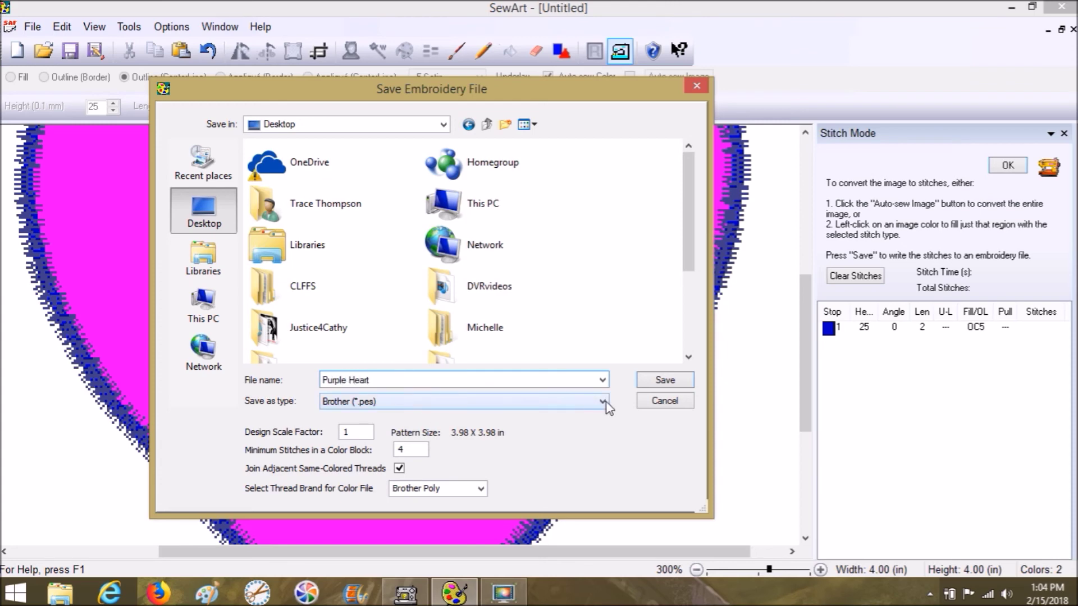
left_click(664, 385)
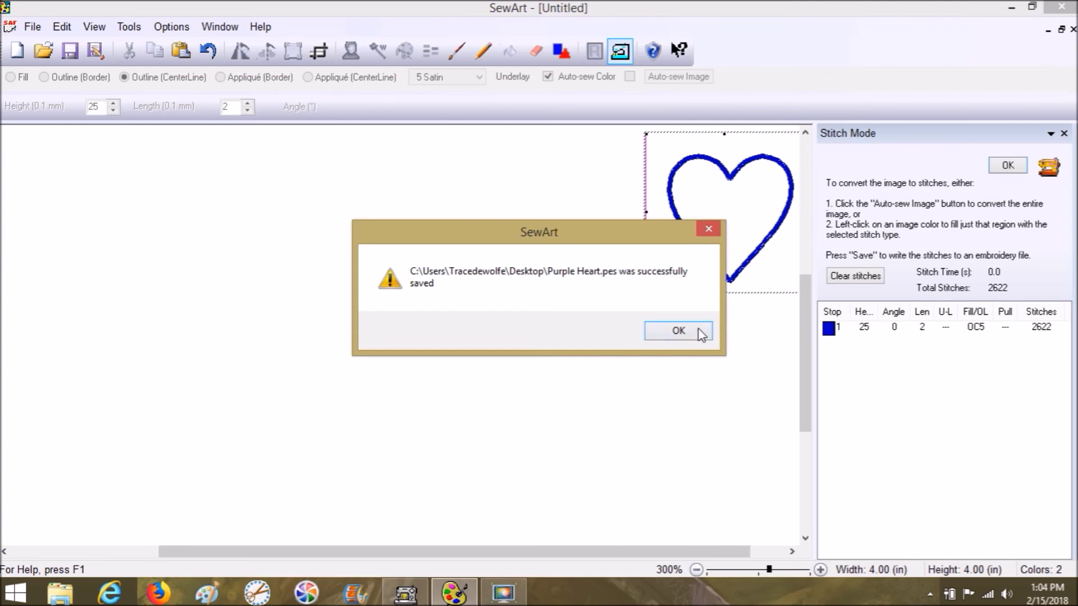
left_click(702, 331)
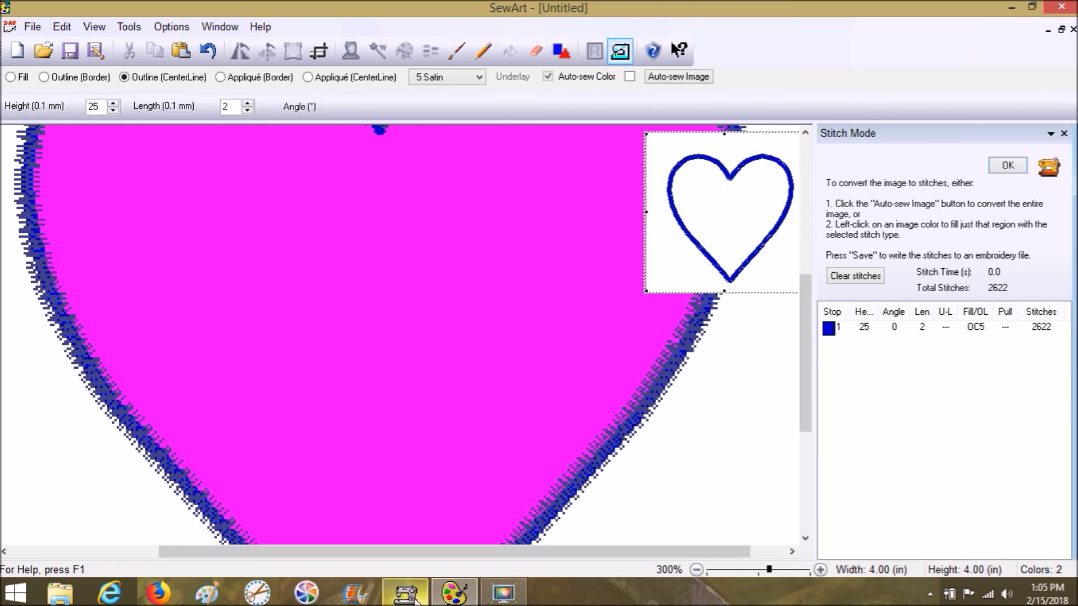
Switch to SewWhat-Pro, load Purple Heart.pes from the Desktop, and zoom in on the heart
left_click(413, 595)
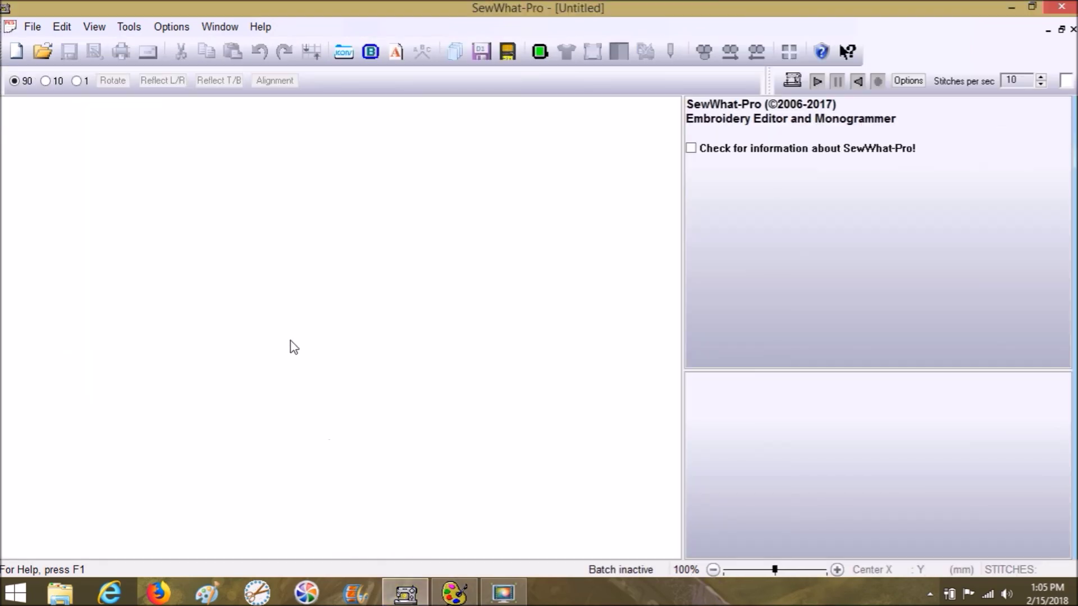
left_click(42, 56)
left_click(292, 228)
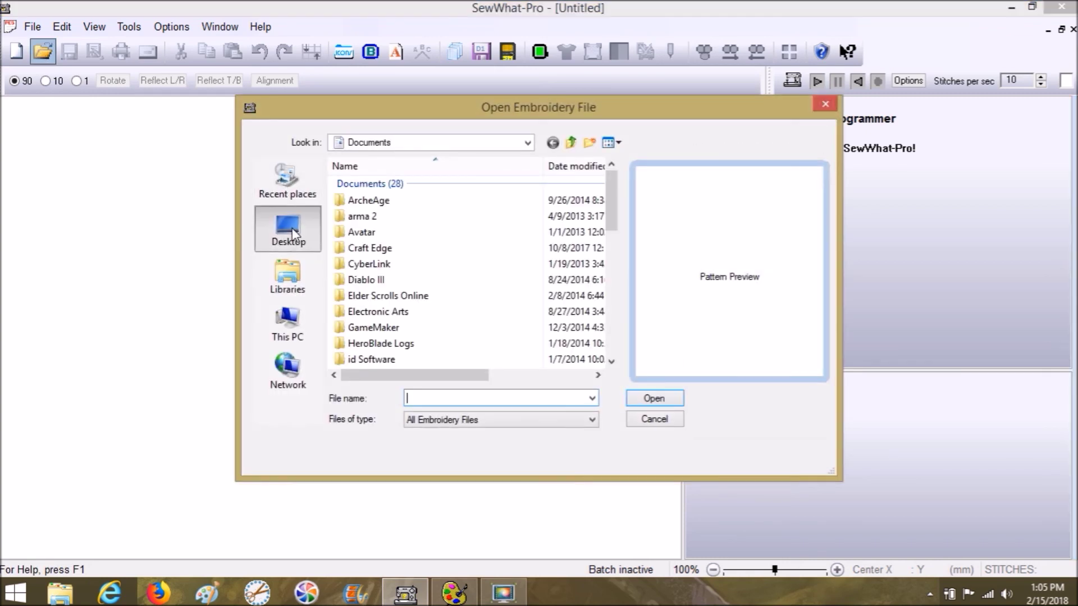
scroll(618, 219, "down", 1)
left_click_drag(618, 211, 622, 346)
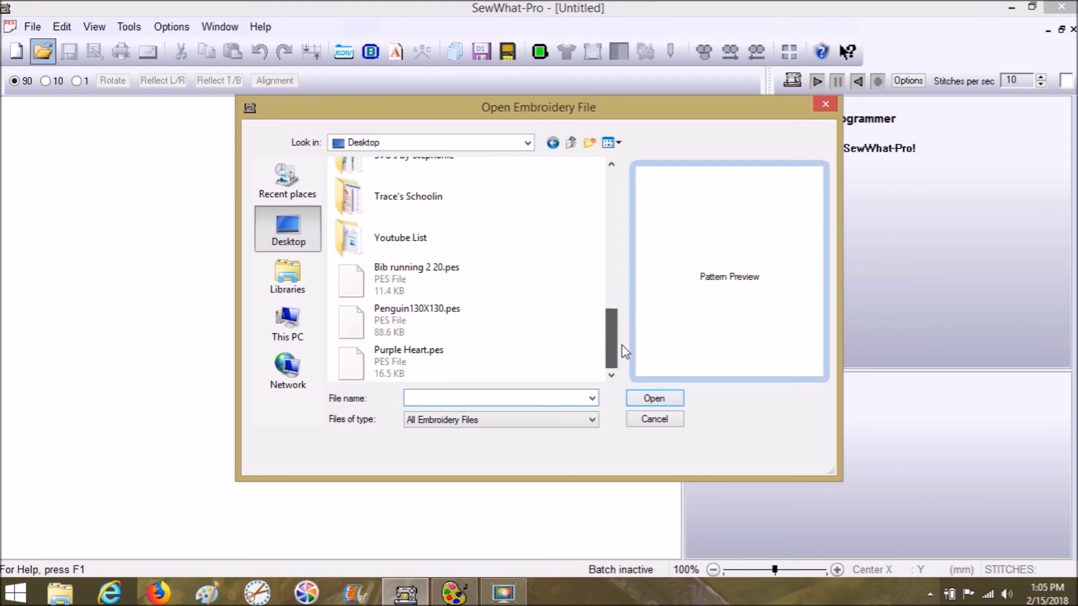
left_click(426, 362)
left_click(654, 398)
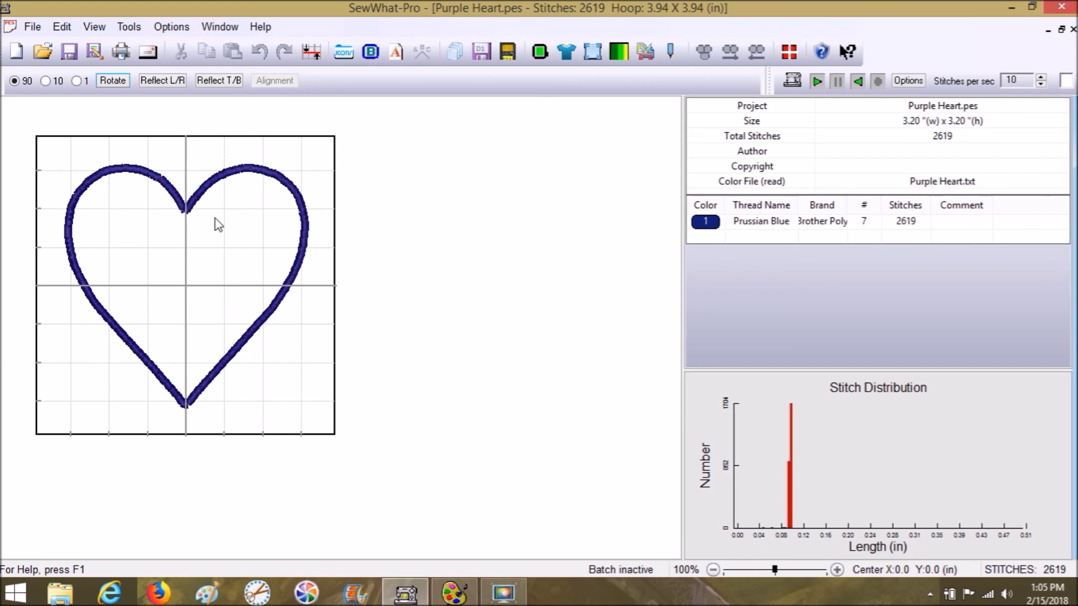
left_click(789, 572)
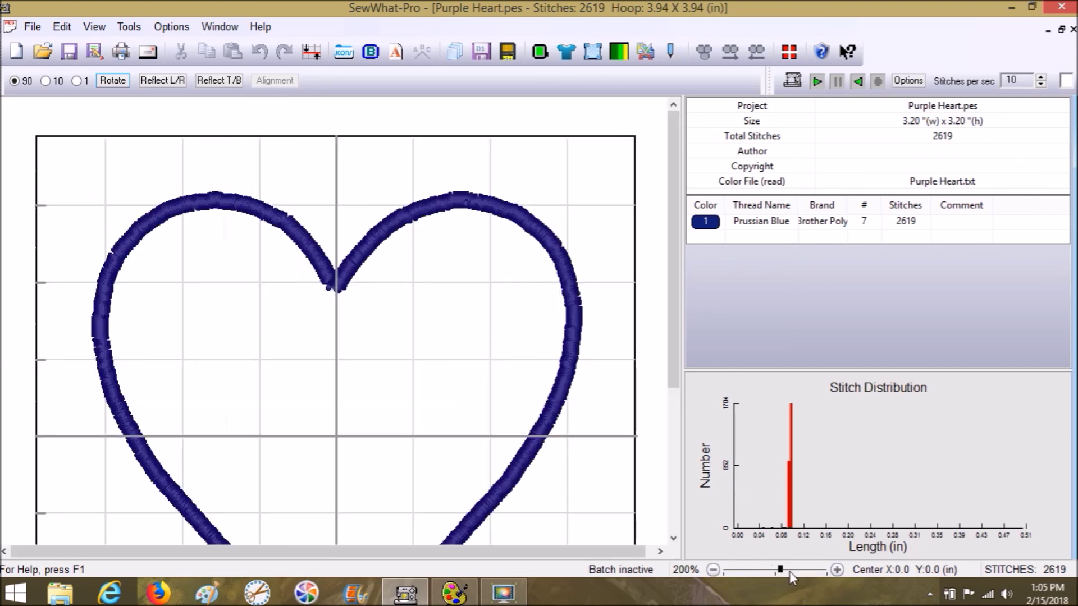
left_click(789, 571)
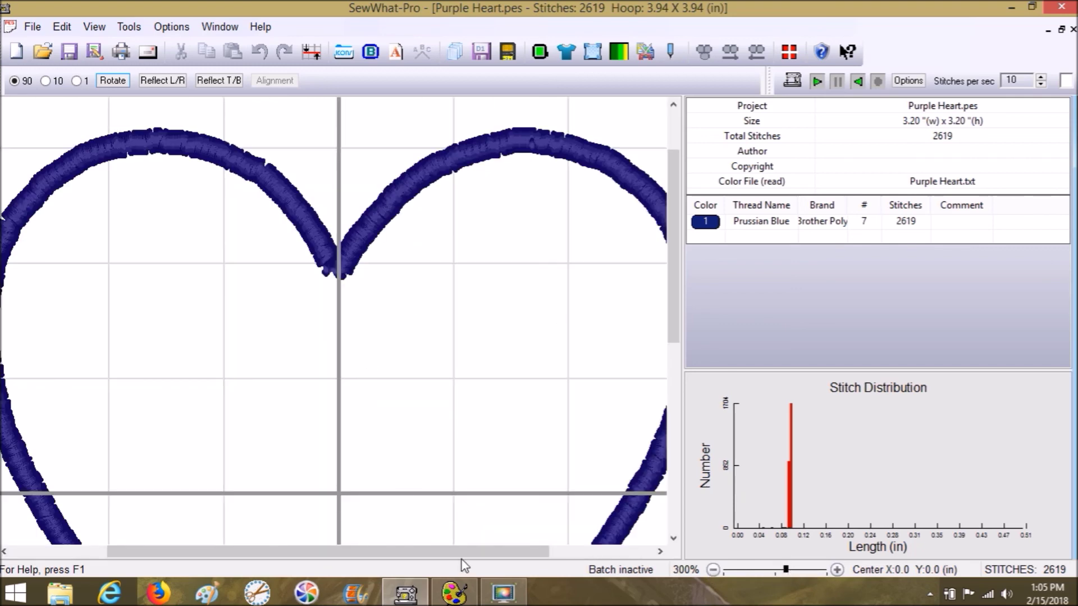
left_click_drag(461, 553, 438, 559)
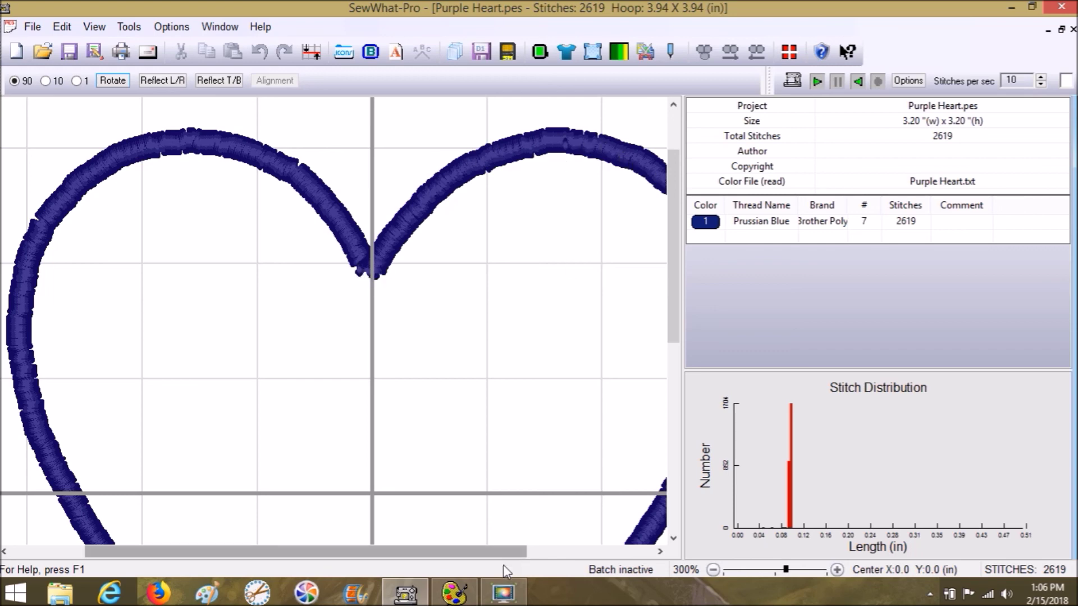
left_click_drag(509, 552, 567, 556)
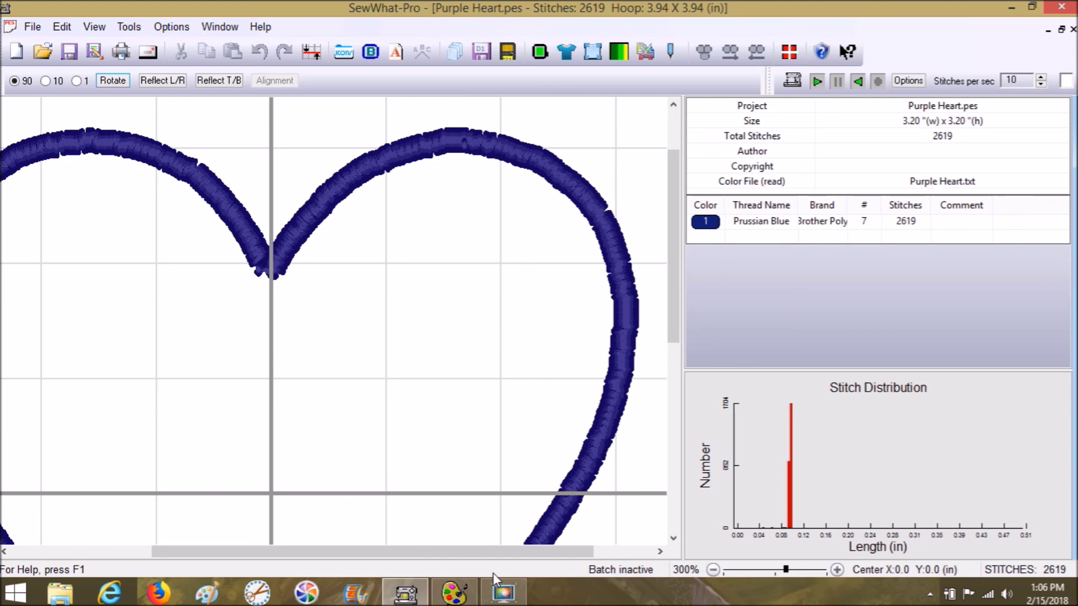
left_click(738, 570)
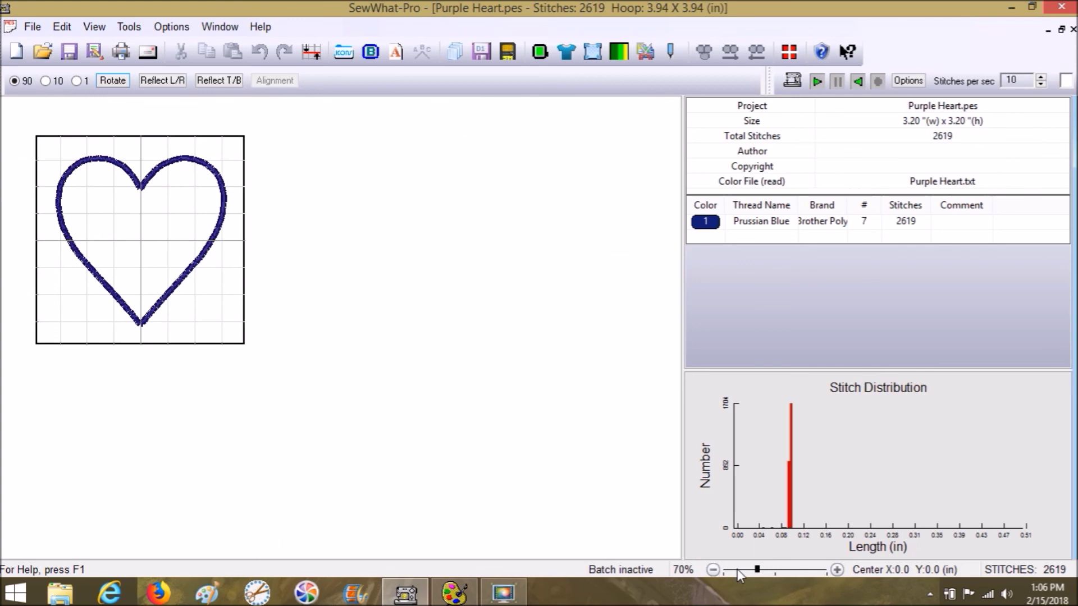